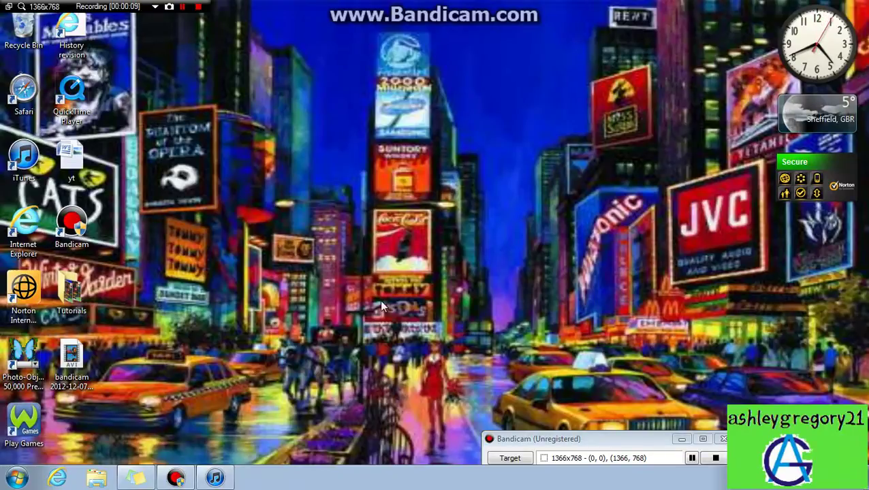
- Open Microsoft Office Word 2007 and enter the sample text "hghghg" in the blank document
left_click(16, 478)
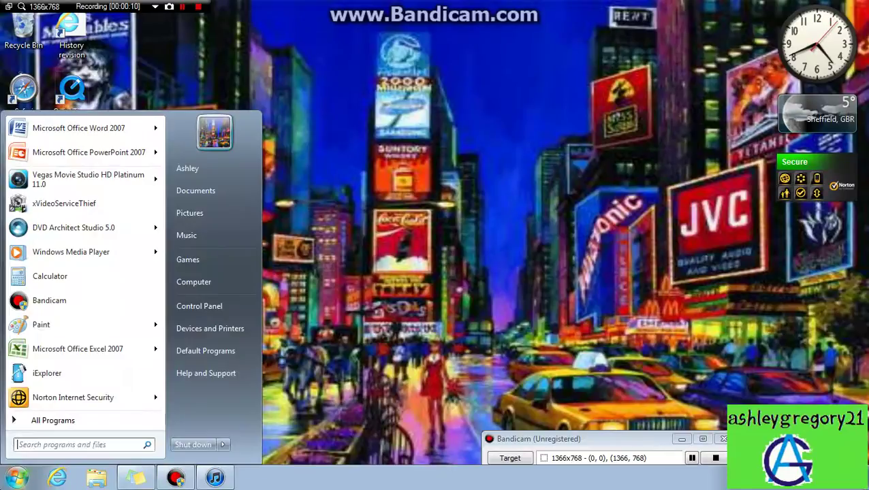
left_click(98, 136)
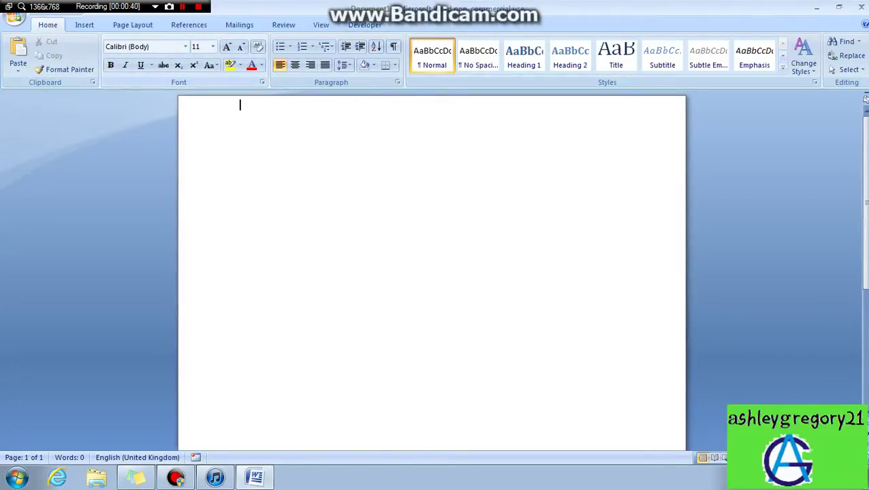
type("hghghg")
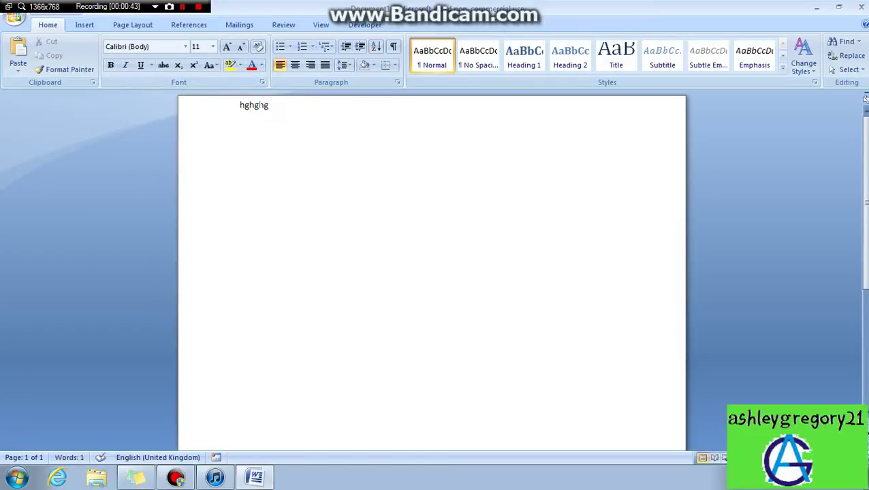
- Select all of the text, try bold on it, and enlarge its font size to 24
key("ctrl+a")
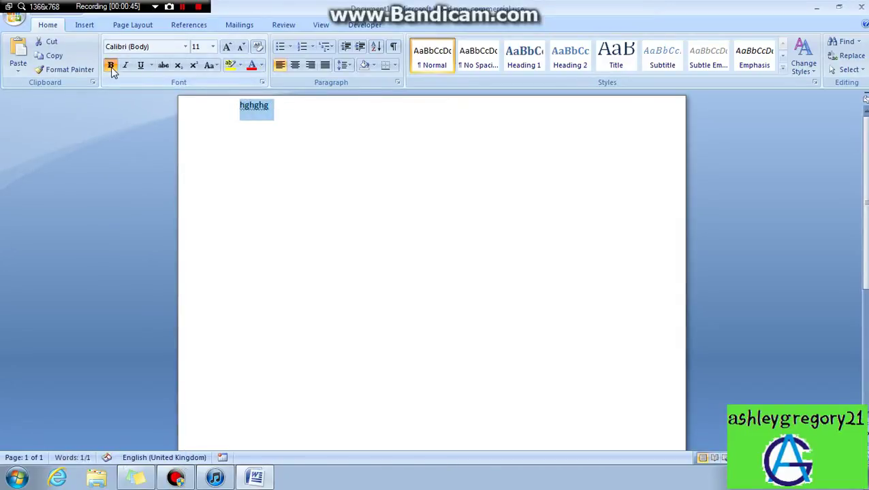
left_click(112, 70)
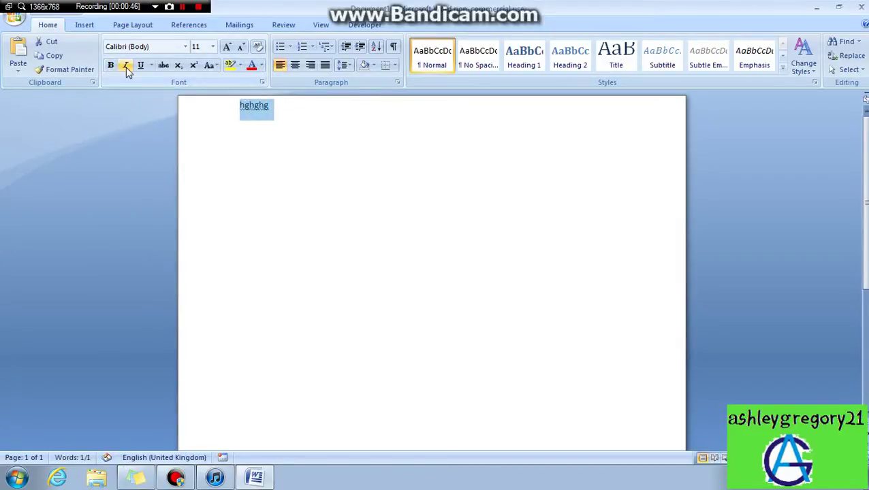
left_click(226, 46)
left_click(227, 46)
left_click(227, 46)
left_click(227, 46)
left_click(227, 46)
left_click(227, 46)
left_click(227, 47)
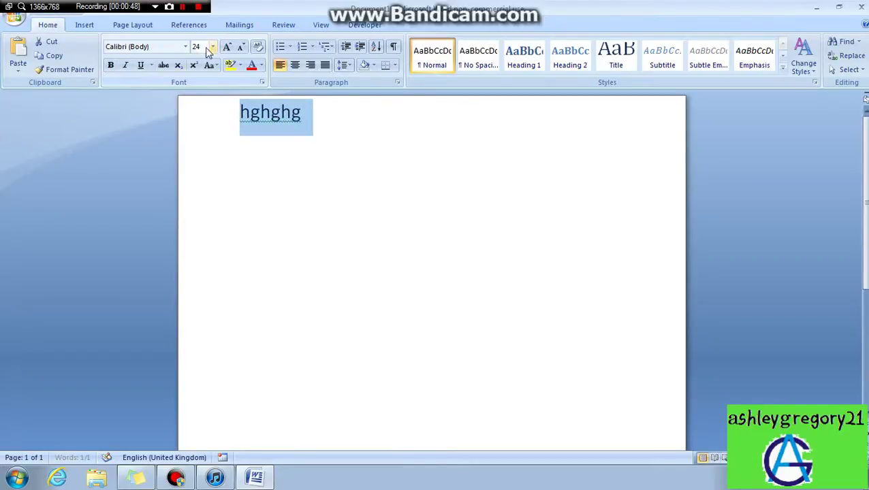
- Try italics on the selected text and underline it with a wavy line
left_click(127, 66)
left_click(127, 66)
left_click(143, 67)
left_click(156, 68)
left_click(157, 67)
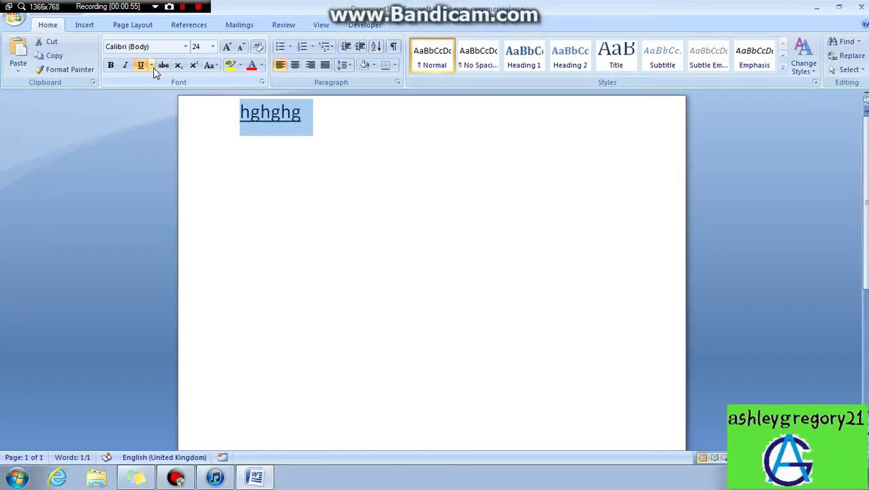
left_click(152, 66)
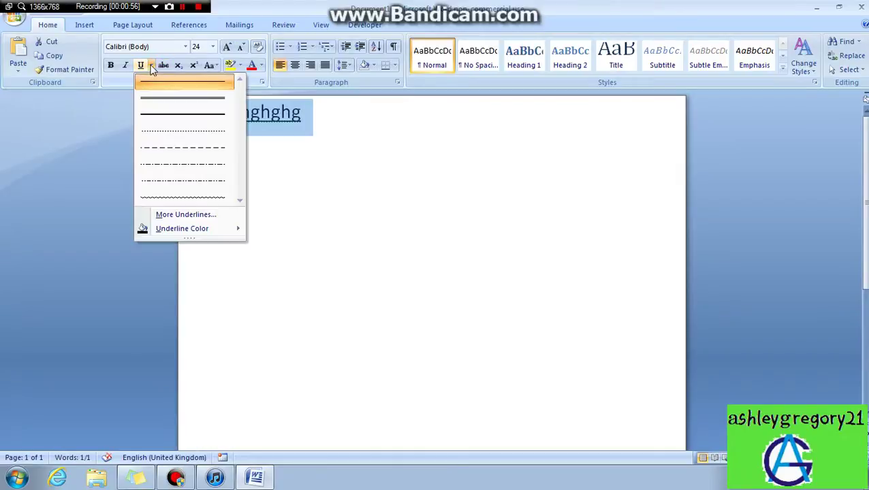
left_click(186, 198)
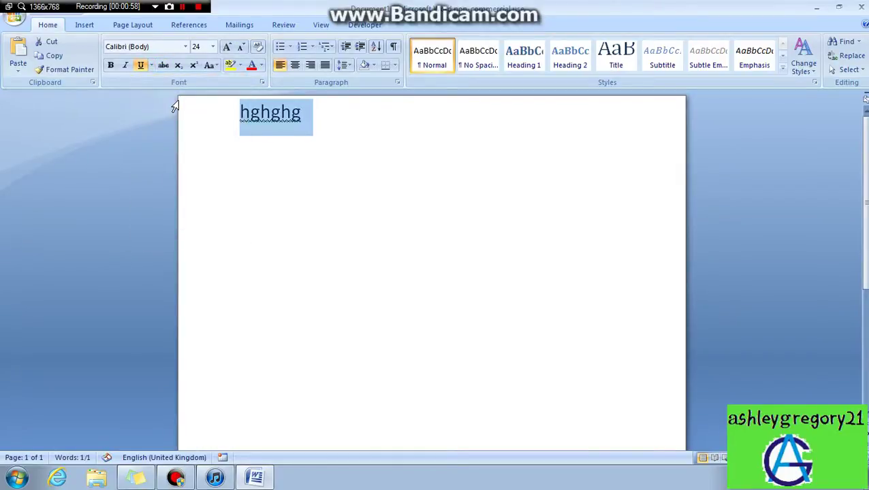
- Try strikethrough and subscript on the selected text, leaving neither effect applied
left_click(164, 66)
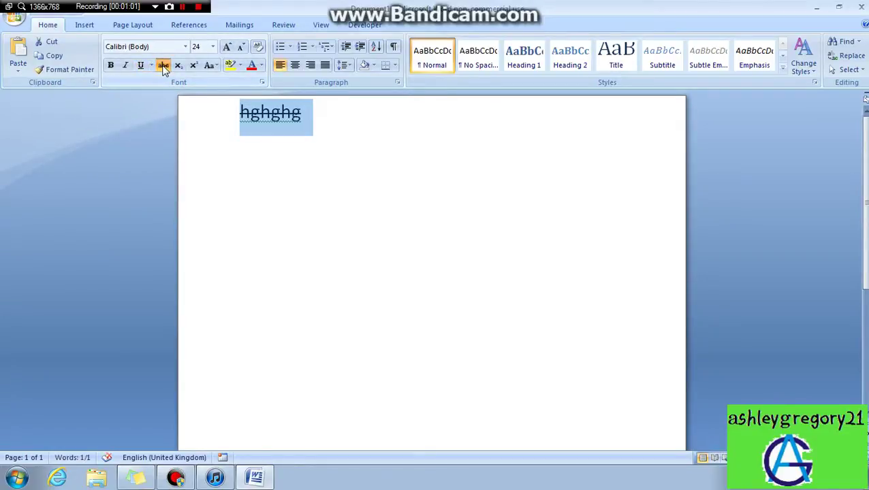
left_click(179, 68)
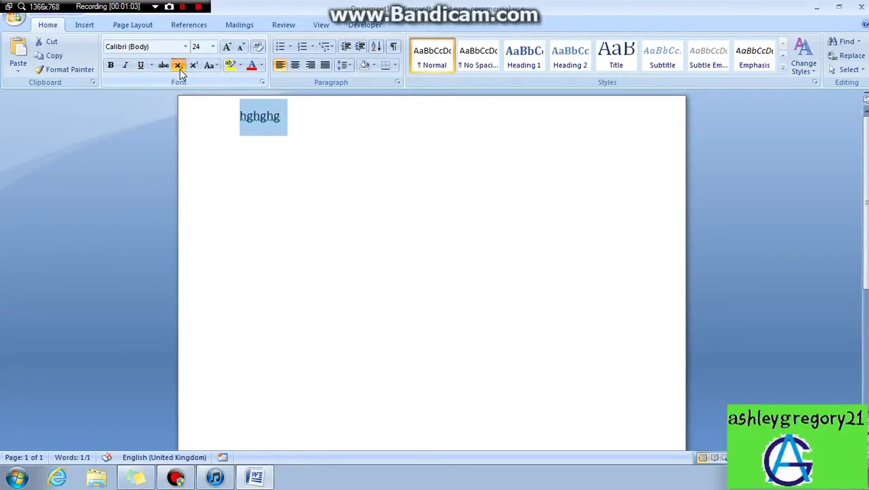
left_click(179, 68)
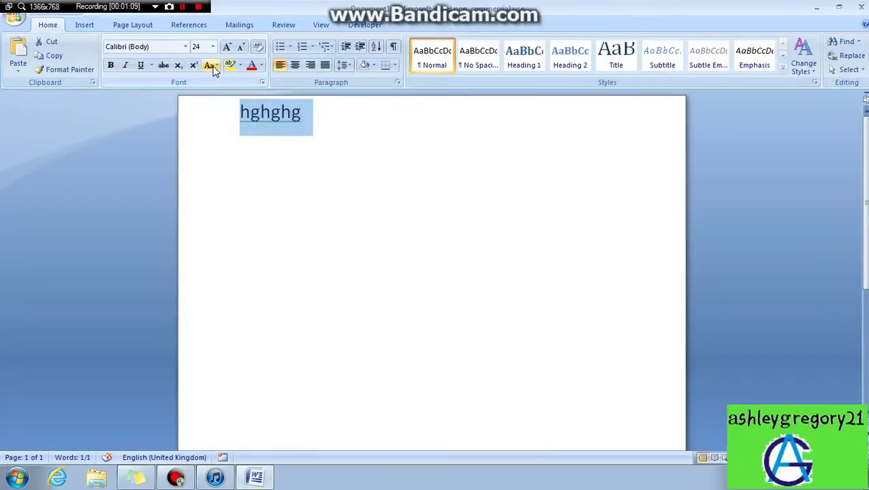
- Try the UPPERCASE, tOGGLE cASE, Capitalize Each Word and Sentence case options on the text, ending with lowercase
left_click(214, 68)
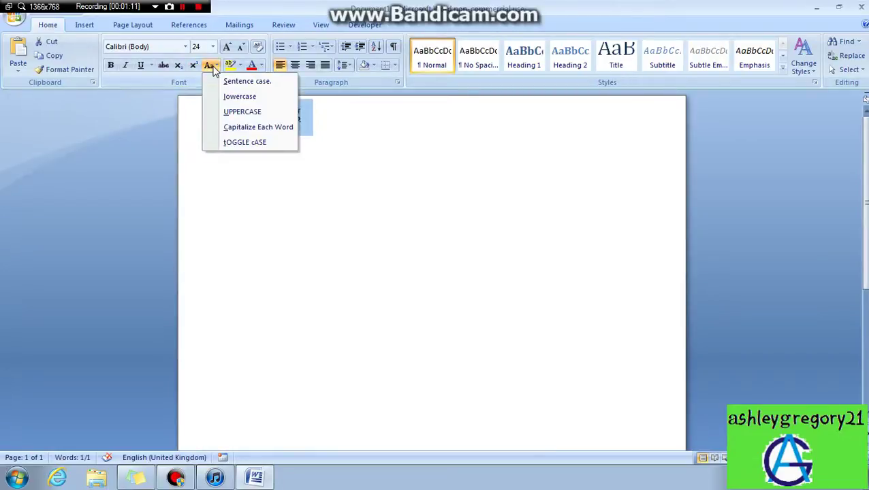
left_click(271, 117)
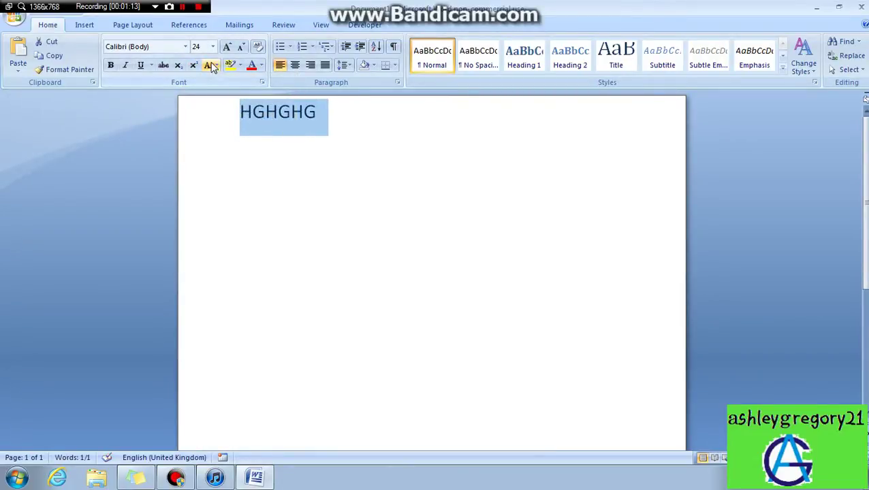
left_click(213, 66)
left_click(262, 149)
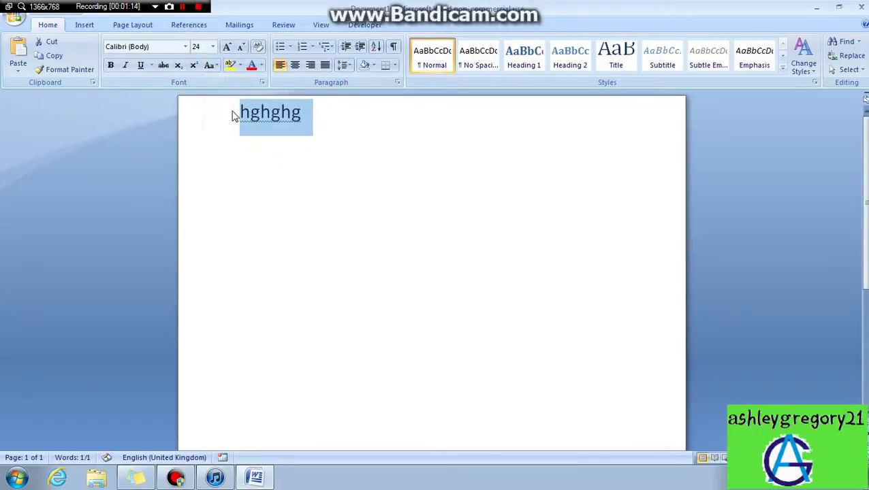
left_click(213, 66)
left_click(256, 129)
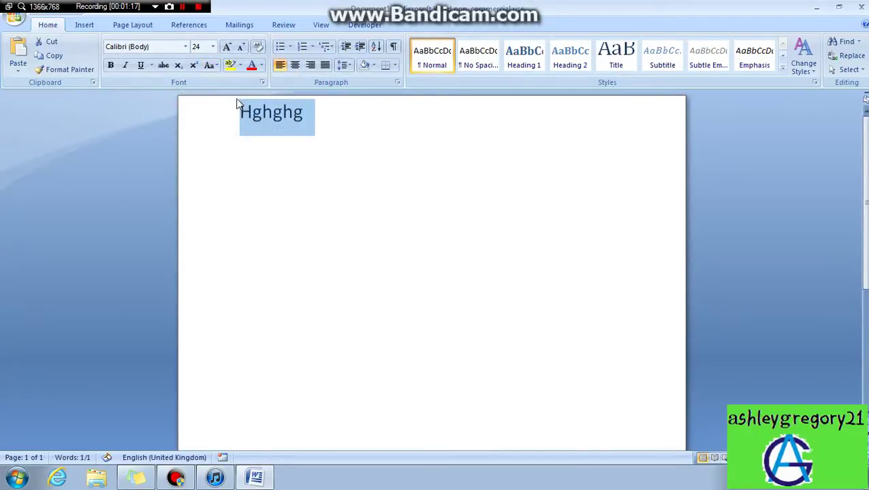
left_click(214, 66)
left_click(232, 81)
left_click(214, 68)
left_click(239, 96)
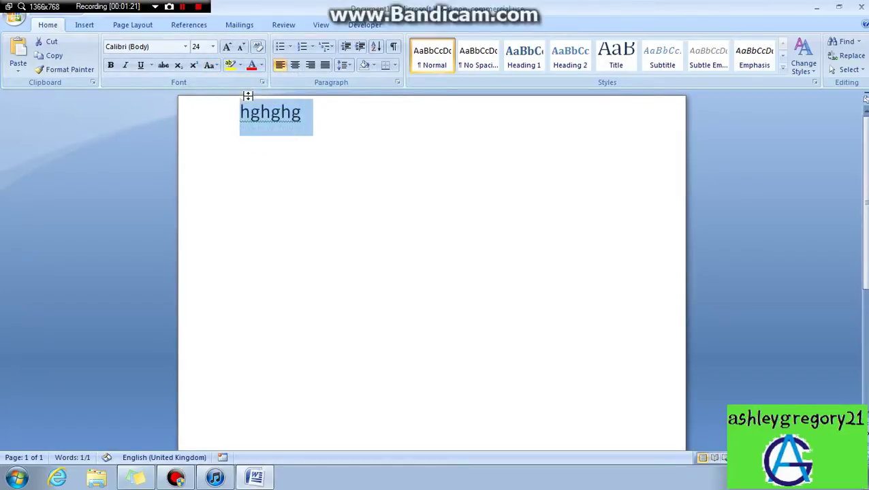
- Enlarge the selected text to font size 90
left_click(226, 53)
left_click(225, 53)
left_click(226, 53)
left_click(226, 53)
left_click(226, 53)
left_click(225, 53)
left_click(226, 53)
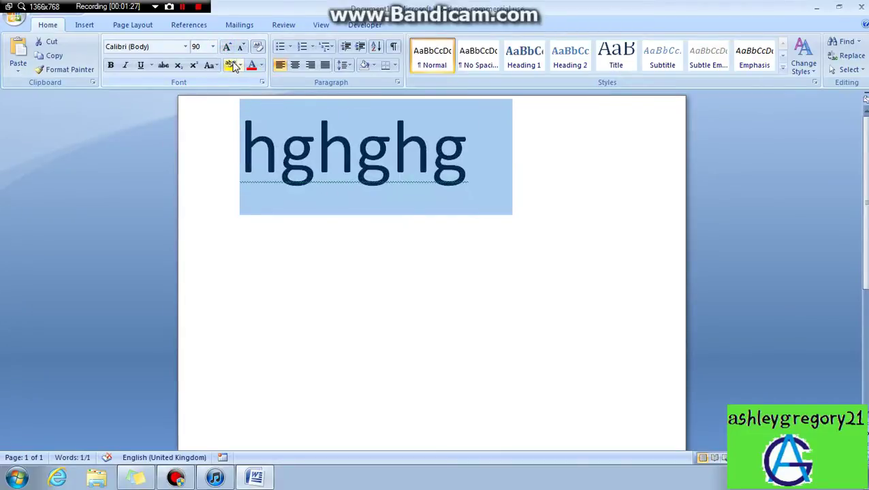
- Highlight the text in yellow, and clear the highlight with No Color
left_click(232, 65)
key("ctrl+a")
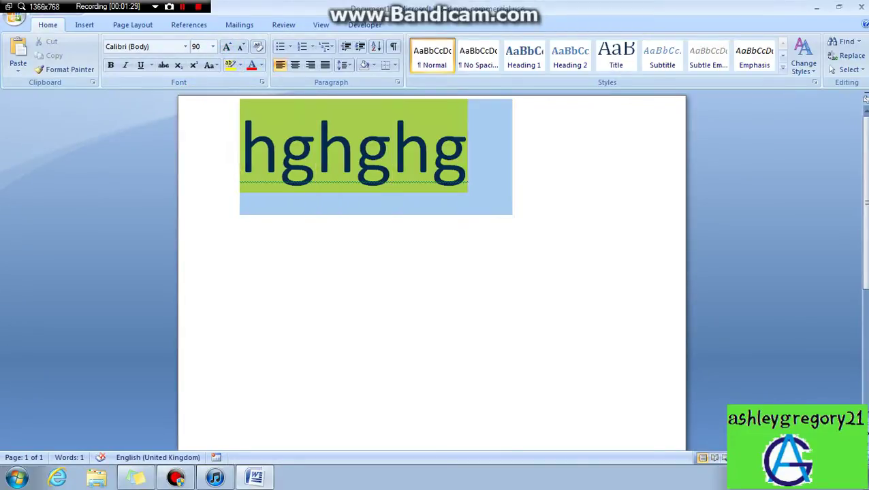
left_click(241, 65)
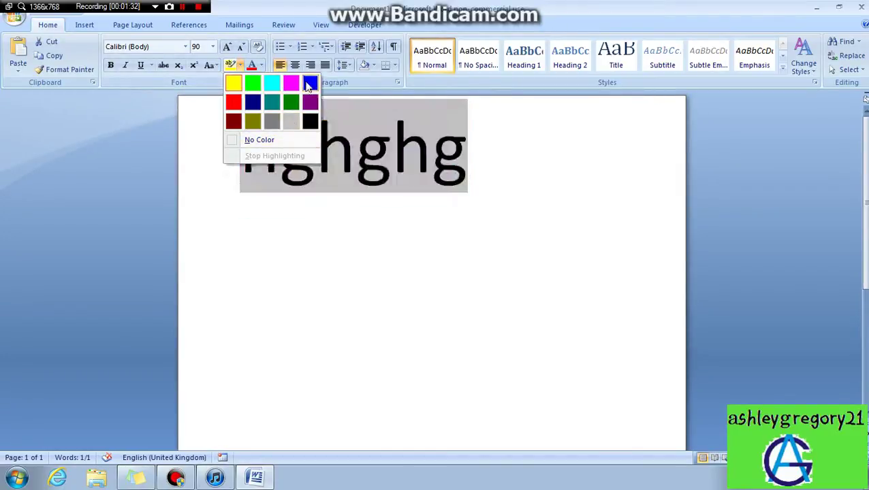
left_click(260, 140)
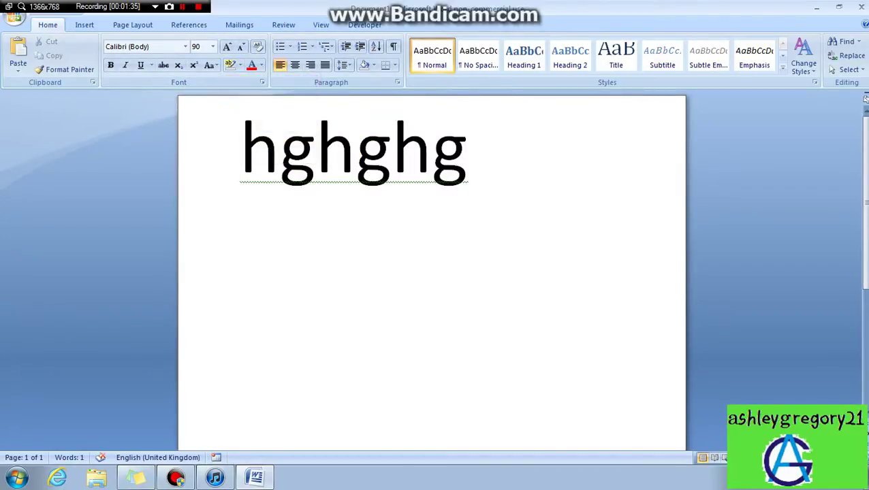
- Change the font color of the whole word to the standard green
left_click_drag(249, 134, 512, 156)
left_click(262, 68)
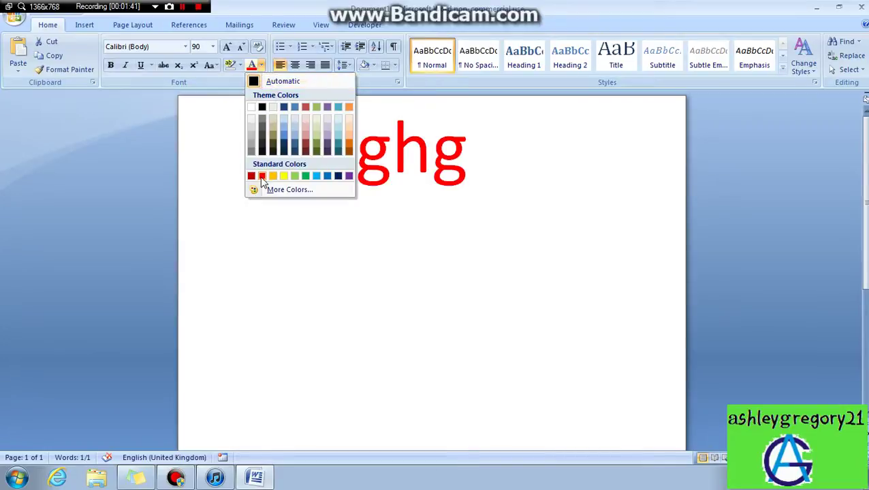
left_click(307, 177)
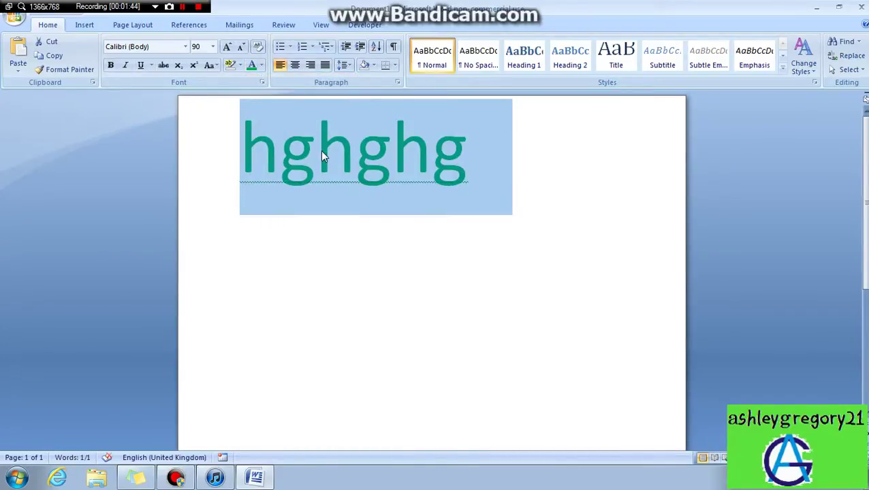
- Try center, right and justified alignment on the paragraph, ending with left alignment
left_click(295, 65)
left_click(310, 66)
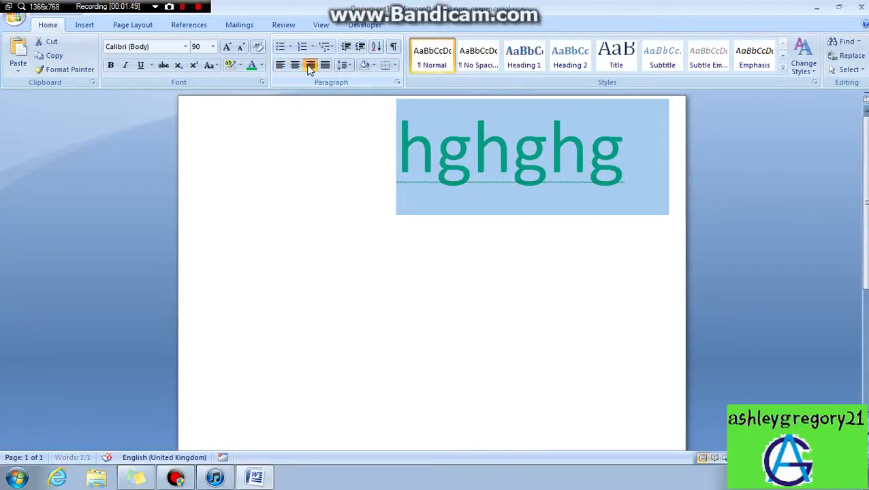
left_click(280, 66)
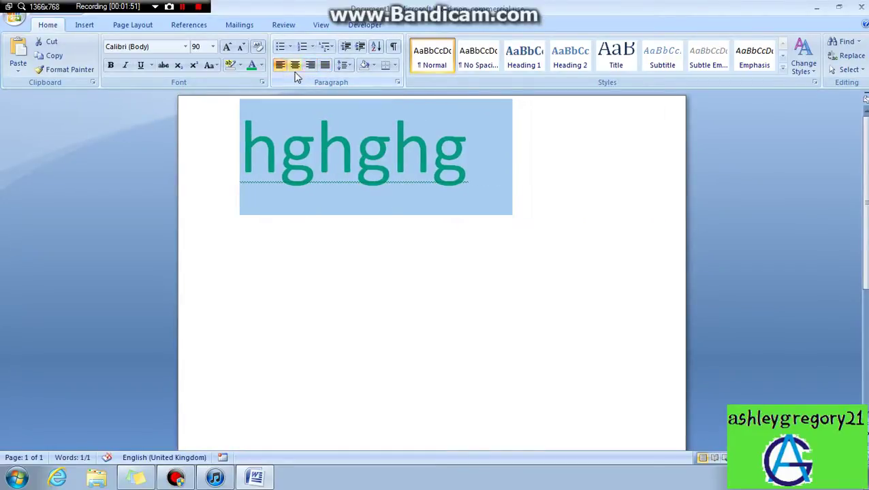
left_click(310, 66)
left_click(295, 66)
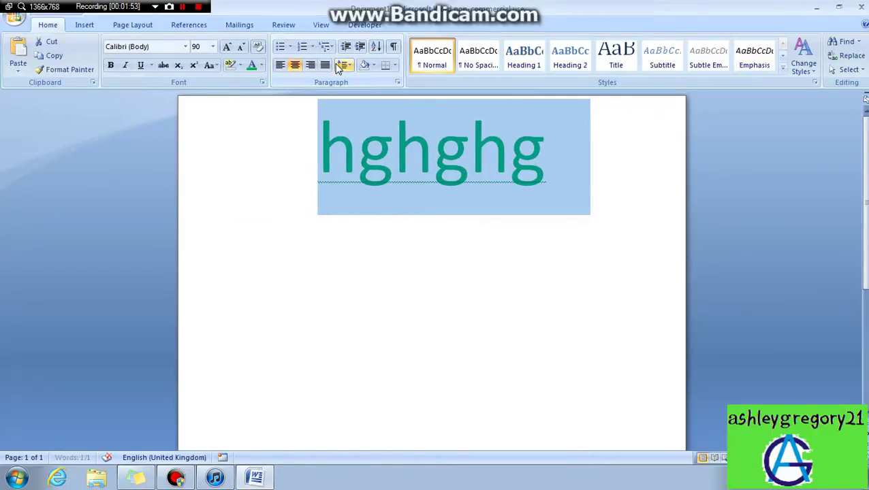
left_click(326, 65)
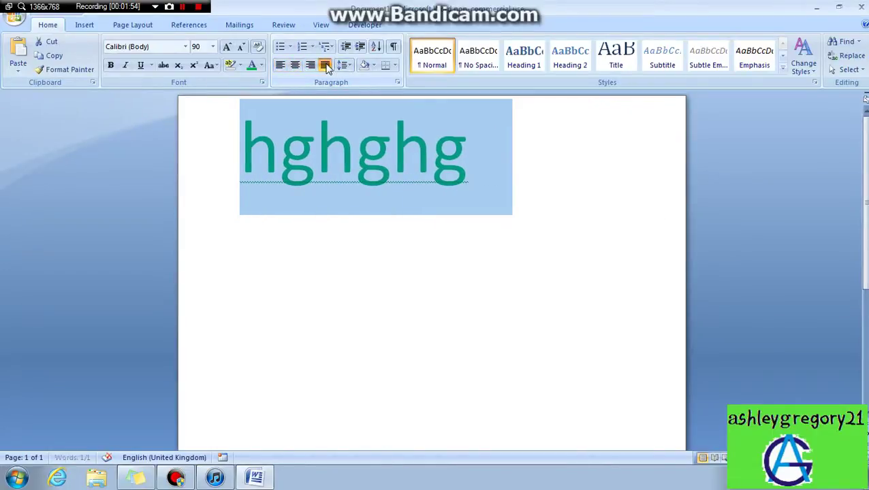
left_click(281, 67)
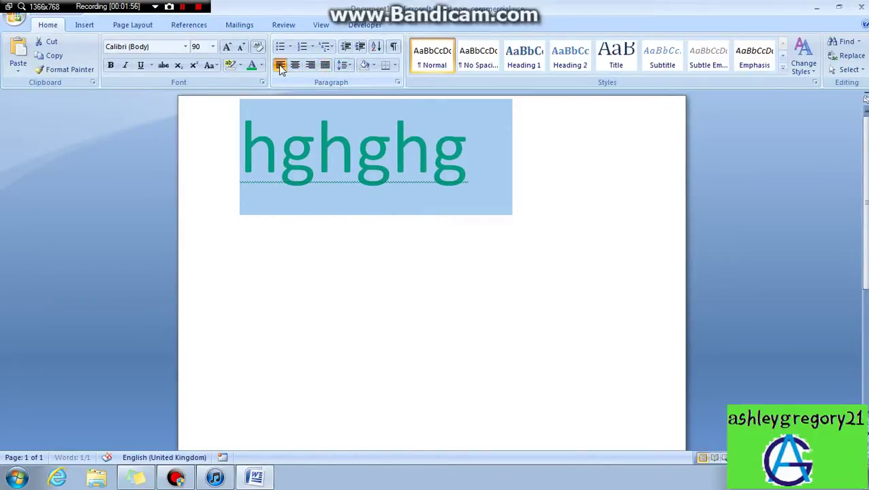
- Set the paragraph's line spacing to 3.0 and add a second line reading "djd"
left_click(346, 65)
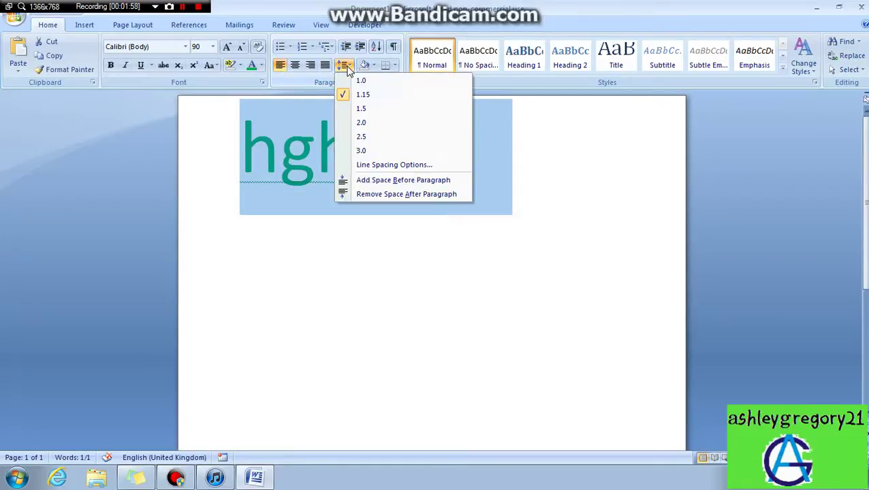
left_click(391, 154)
left_click(479, 169)
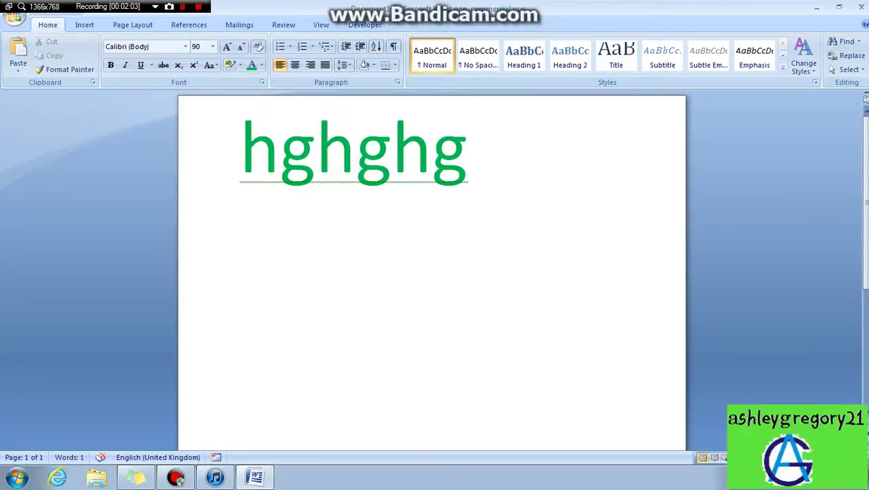
key("Return")
type("djd")
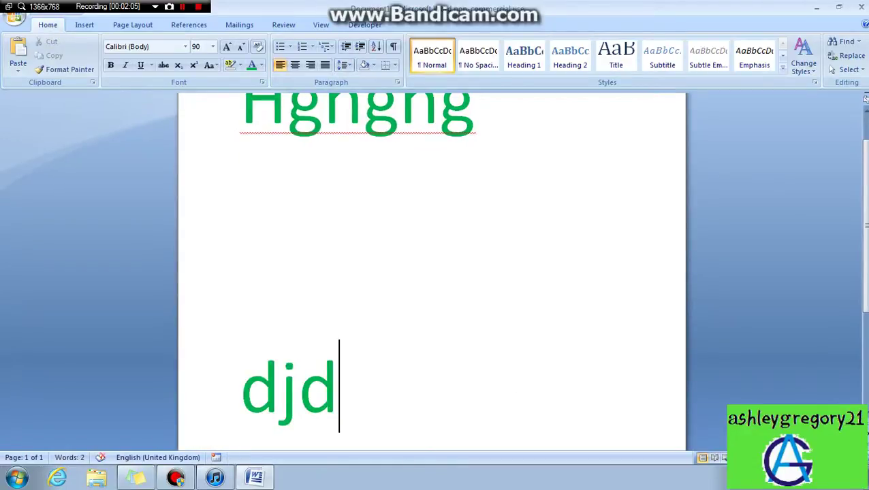
- Set the line spacing of both lines to 1.0
key("ctrl+a")
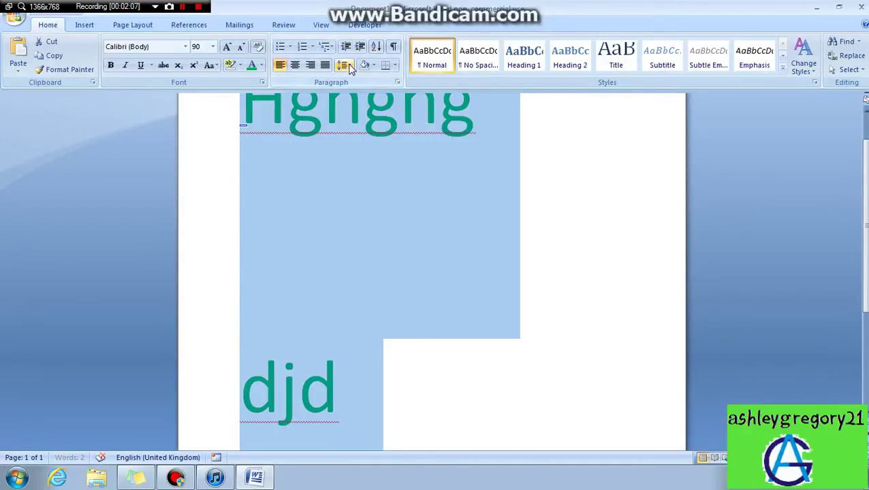
left_click(346, 66)
left_click(361, 81)
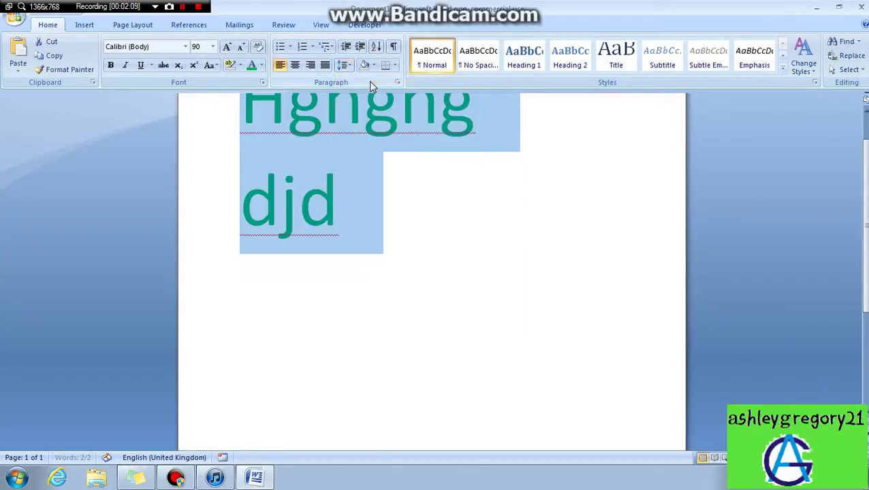
- Delete the second line "djd" from the document
left_click(354, 264)
triple_click(354, 264)
key("BackSpace")
key("BackSpace")
- Preview purple paragraph shading on the sample line "Hghghg" without applying it
left_click(211, 147)
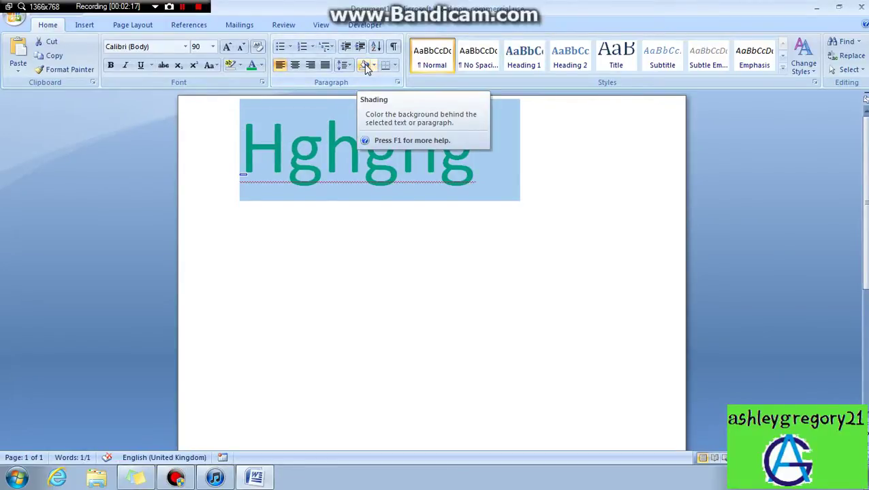
left_click(373, 65)
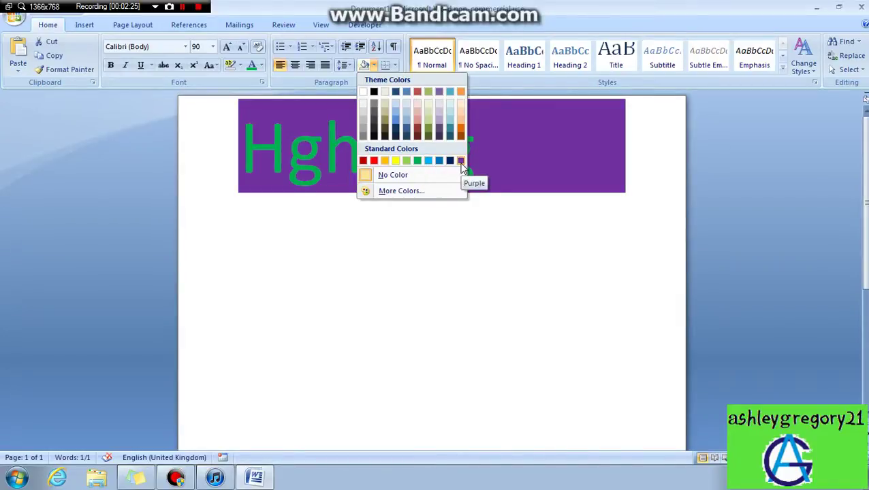
left_click(342, 156)
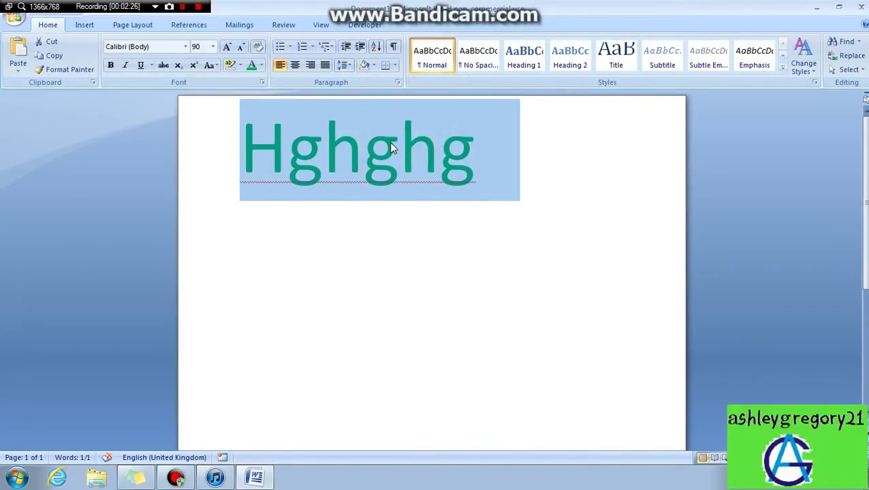
- Apply an inside vertical border to the sample line and turn it off again
left_click(395, 66)
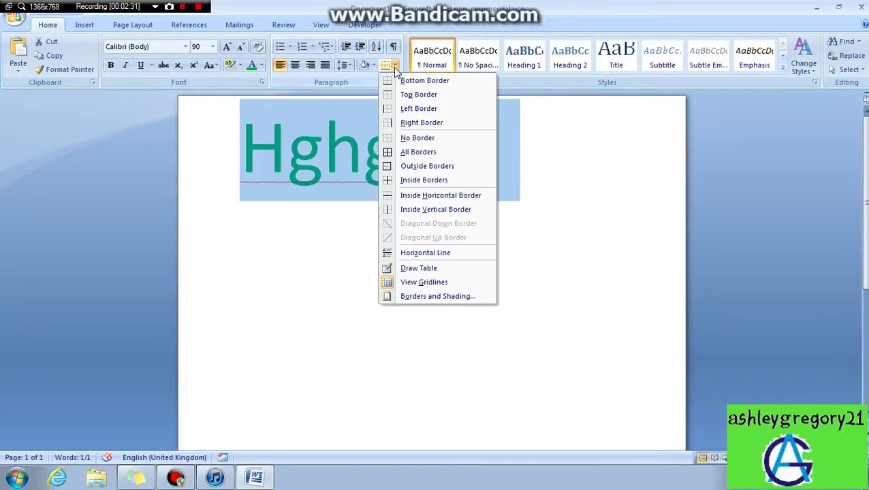
left_click(422, 210)
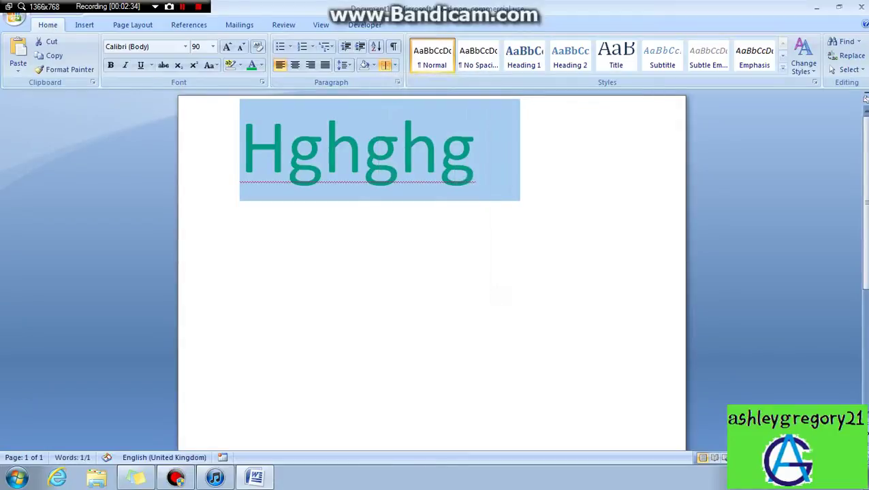
left_click(395, 65)
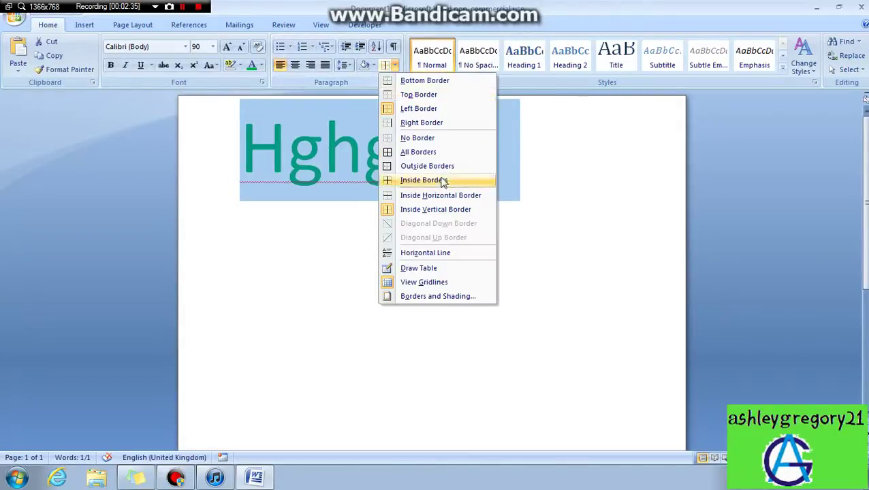
left_click(434, 211)
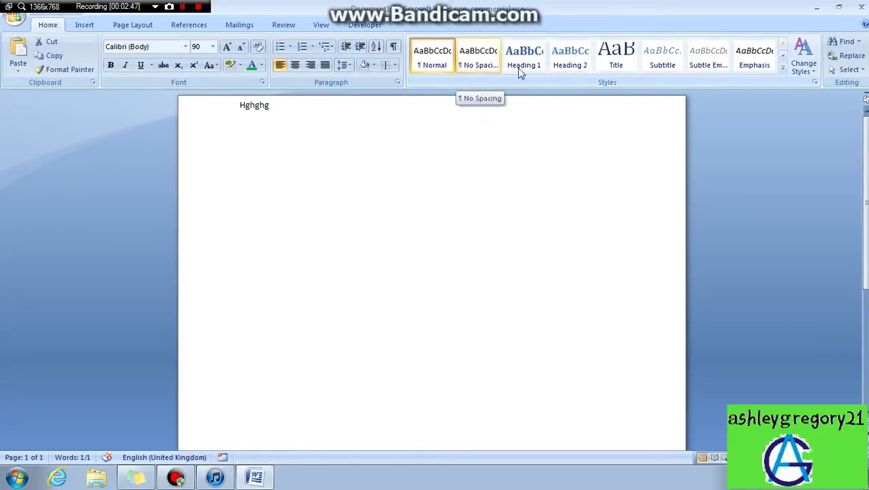
- Preview quick styles such as Subtle Reference and fonts such as Yearbook Solid on the sample text
left_click(783, 69)
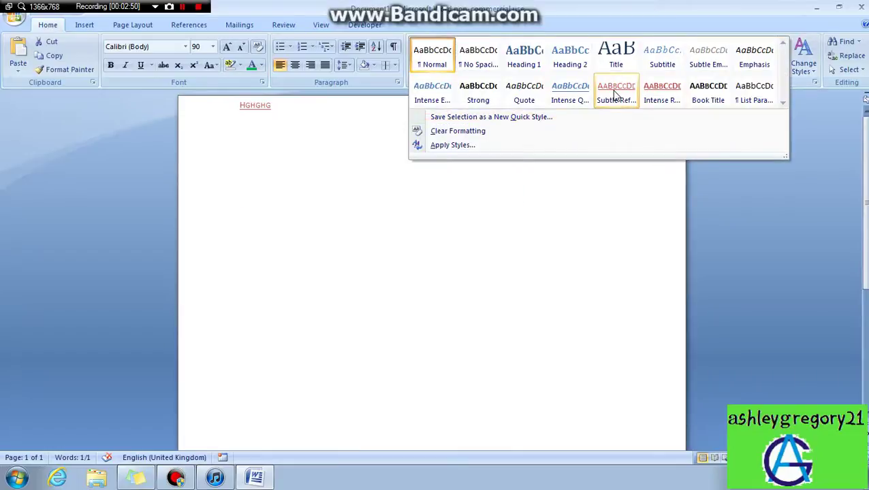
left_click(365, 163)
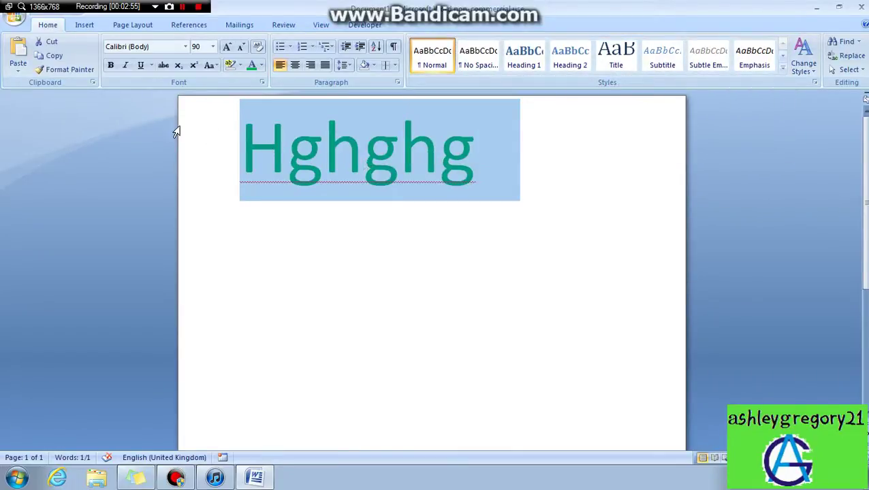
left_click(185, 47)
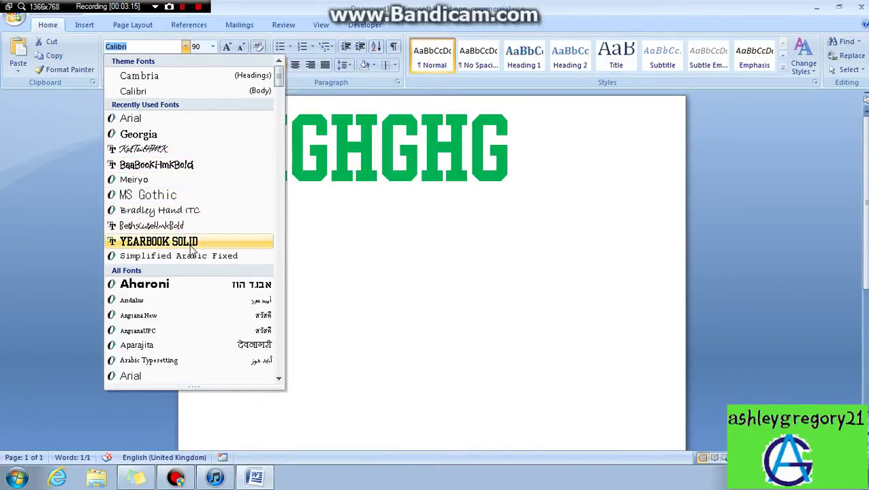
left_click(447, 151)
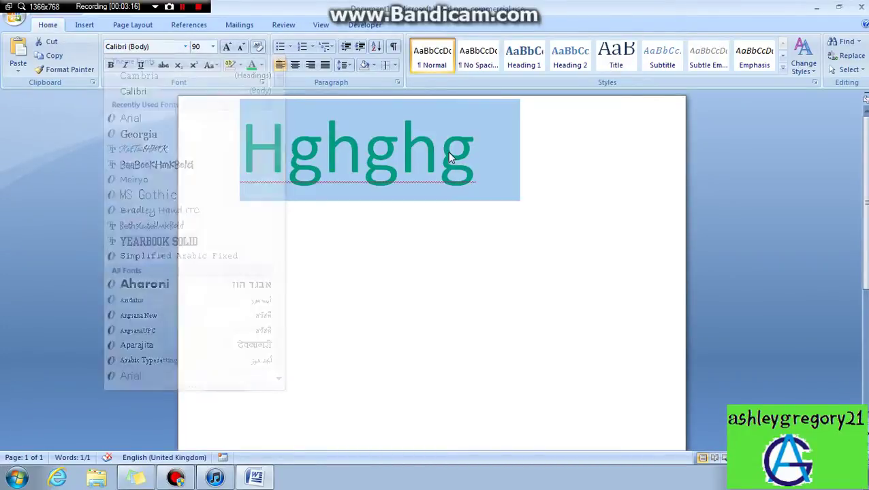
- Try font size 500 on the sample text, ending with size 100
left_click(213, 47)
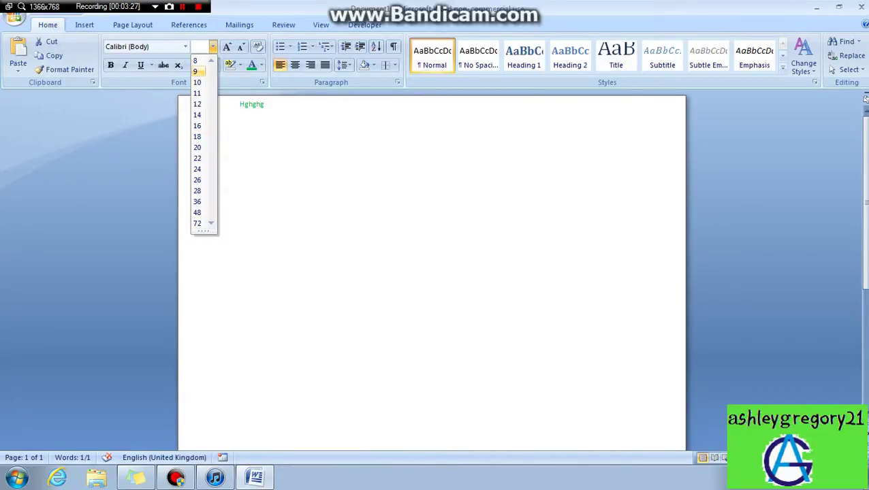
type("500")
key("Return")
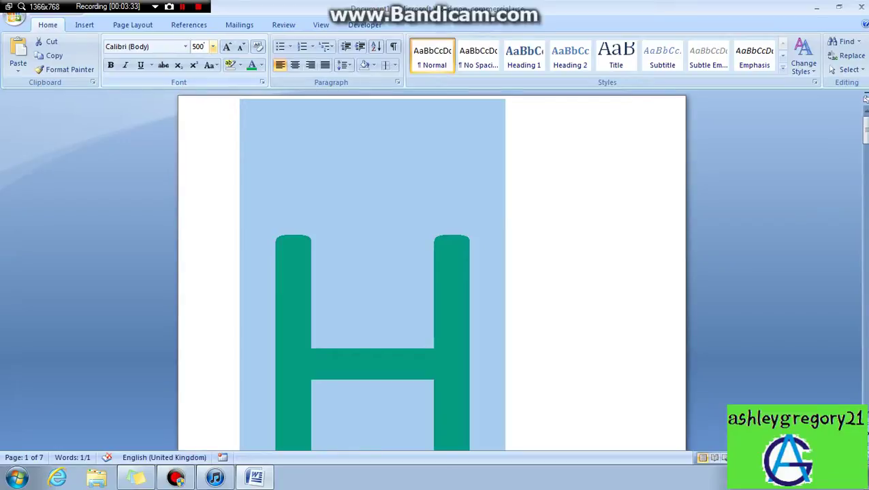
type("100")
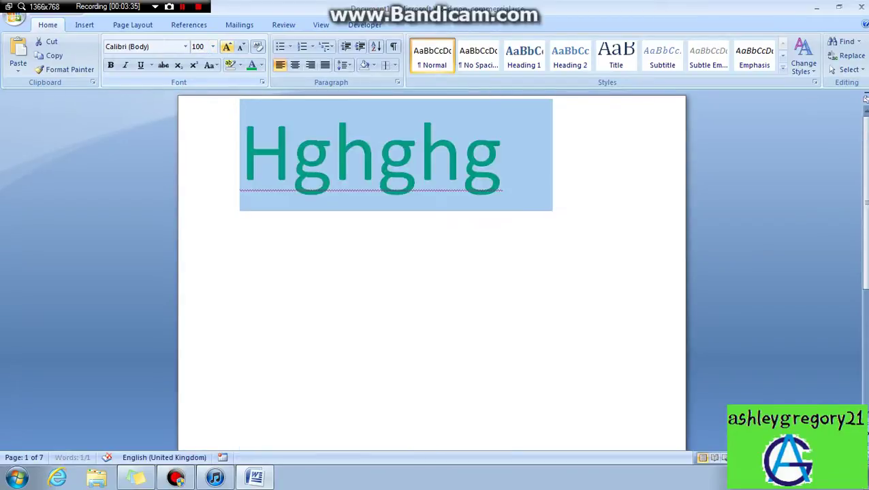
key("Return")
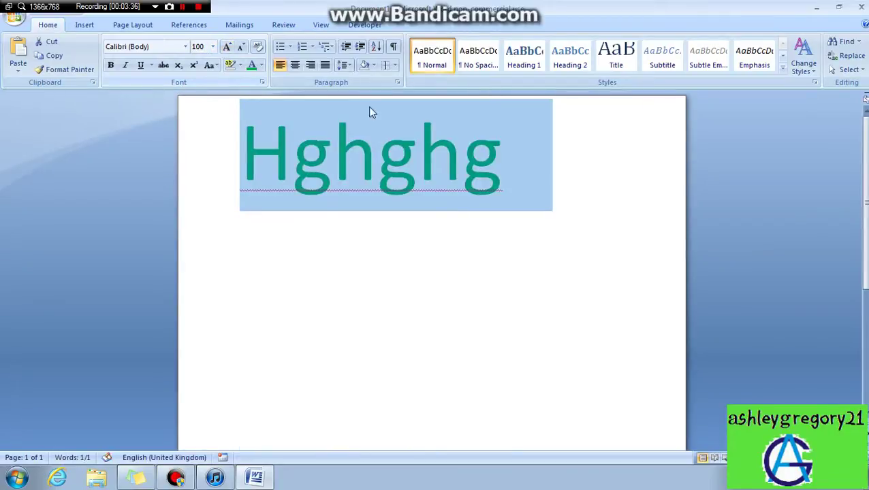
- Clear all formatting from the sample text and undo the clearing
left_click(258, 48)
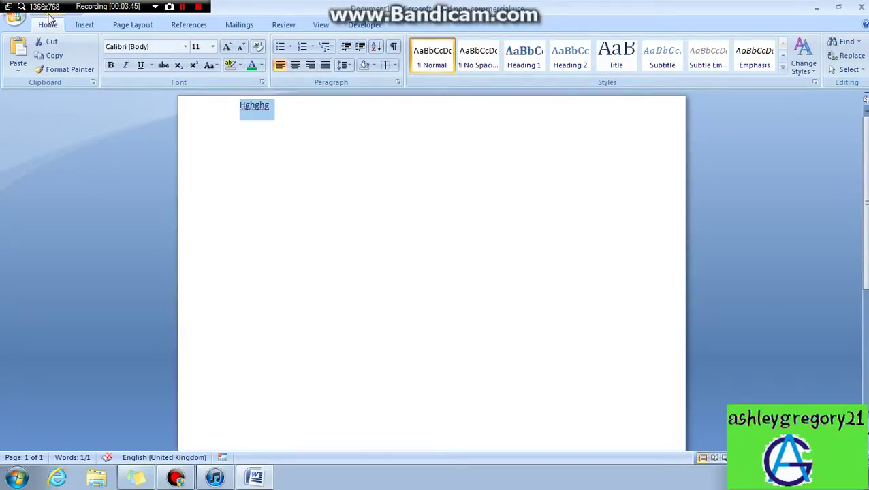
key("ctrl+z")
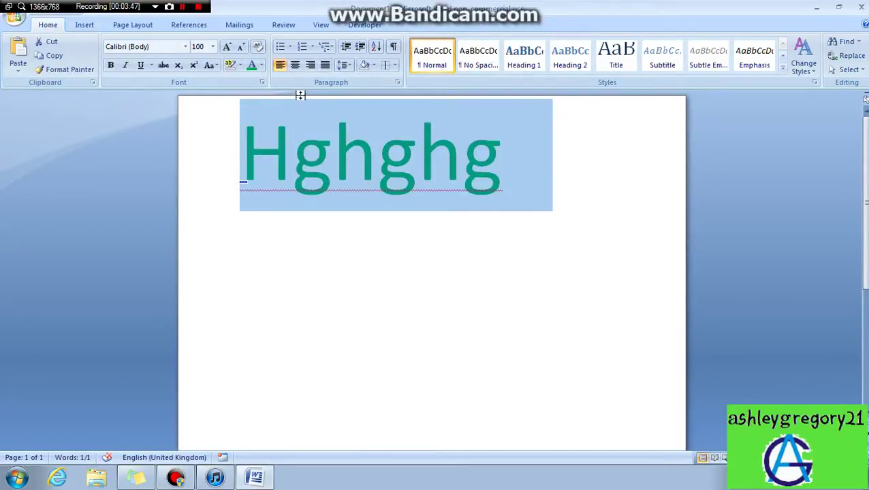
- Turn the sample line into a round-bulleted list and add several empty bullet items below it
left_click(281, 48)
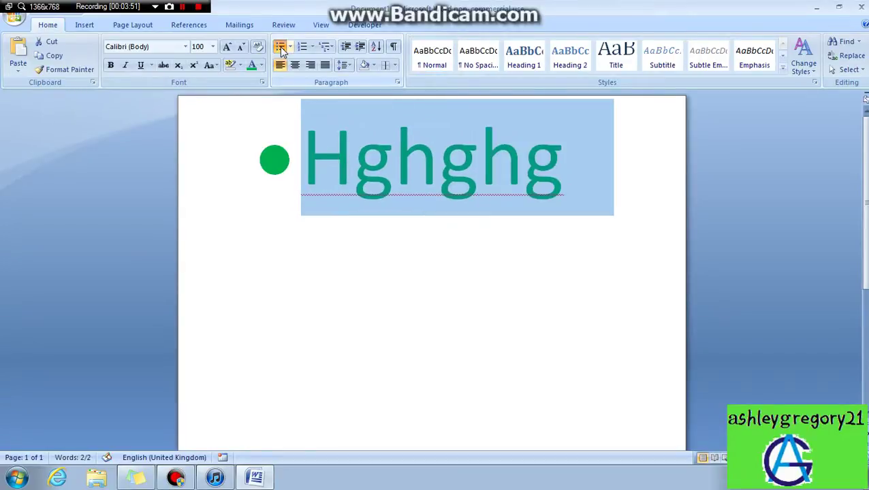
left_click(608, 191)
key("Return")
key("Return")
key("Return")
key("Return")
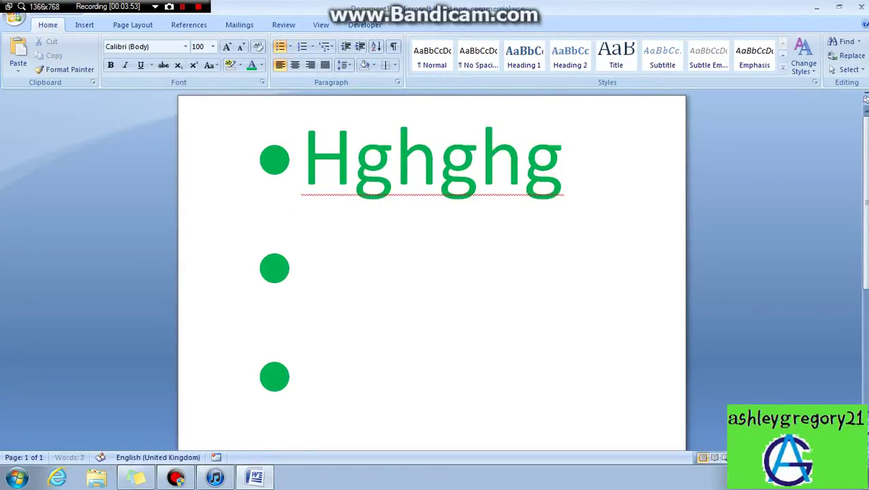
- Delete the empty bullet items and the word's last letter, and remove the bullet from the remaining line
key("BackSpace")
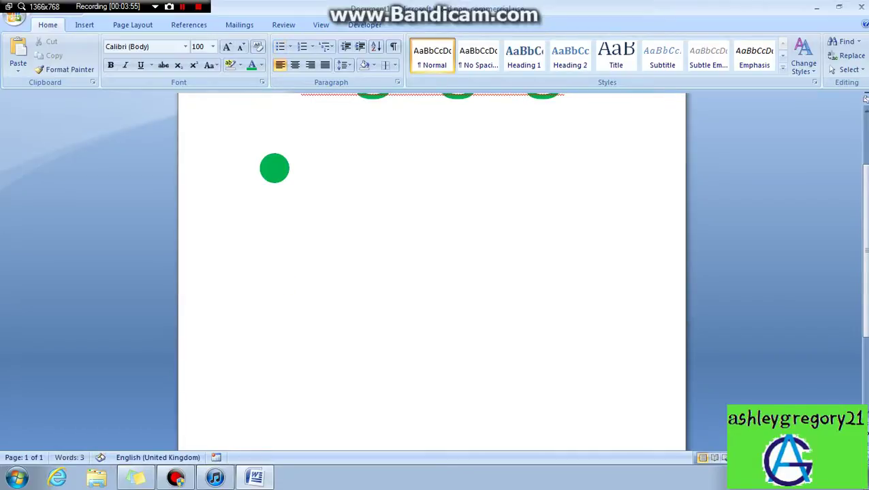
key("BackSpace")
key("BackSpace")
key("BackSpace")
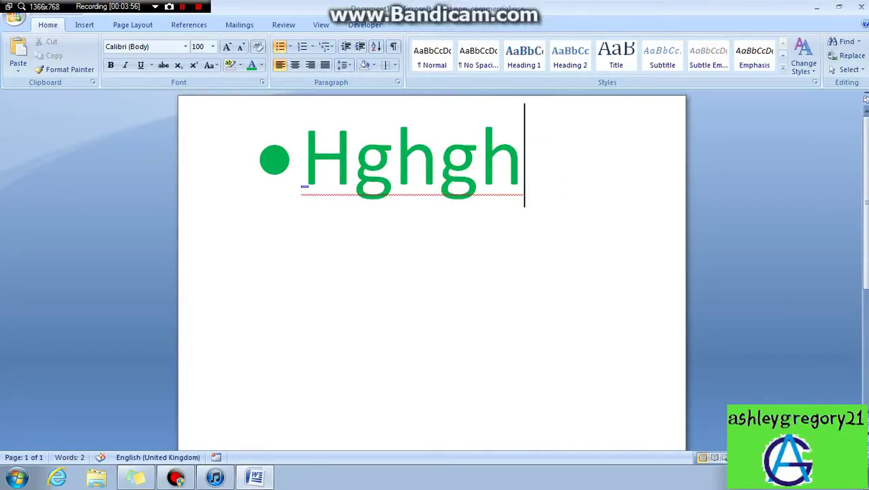
key("Home")
key("BackSpace")
- Apply the arrow bullet from the bullet library to the whole text and remove it again
key("ctrl+a")
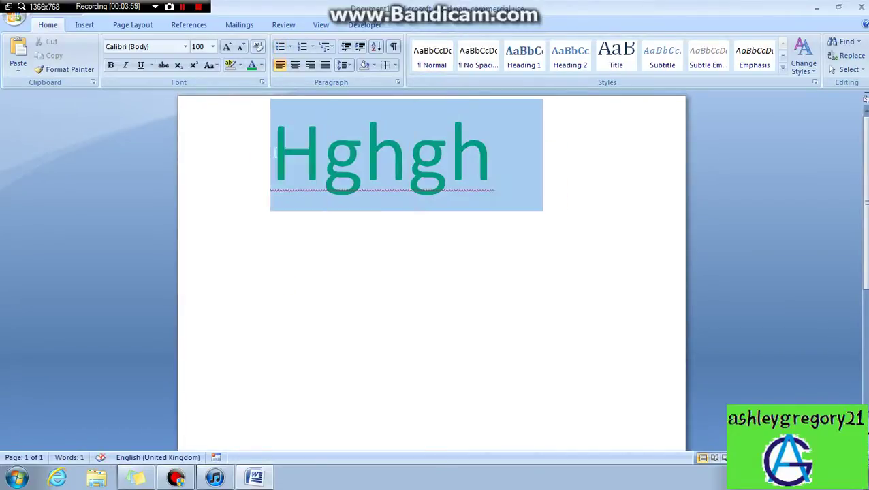
left_click(291, 47)
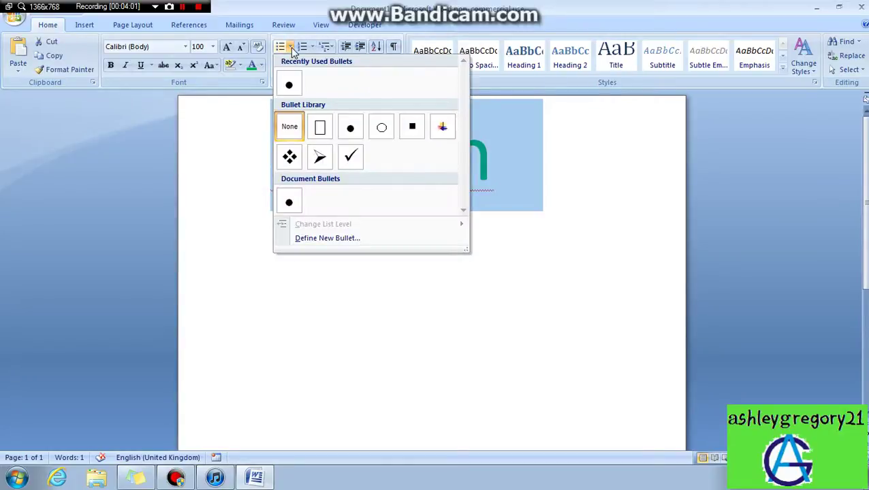
left_click(318, 158)
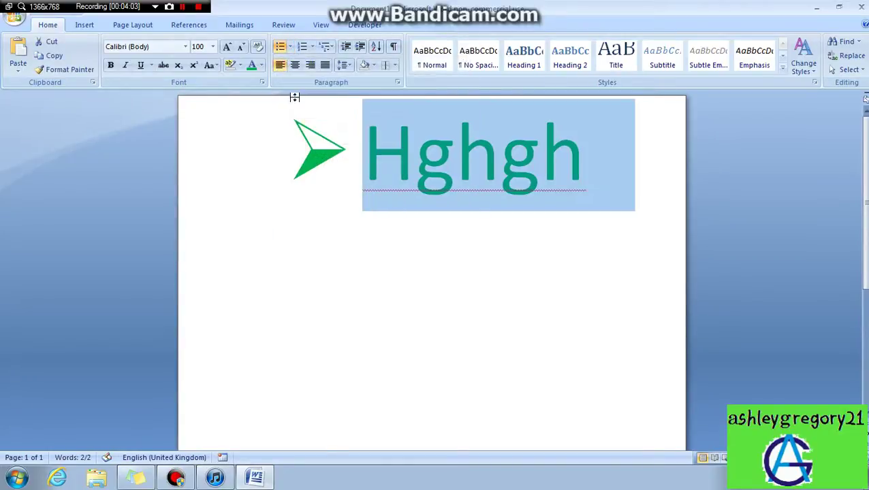
left_click(280, 47)
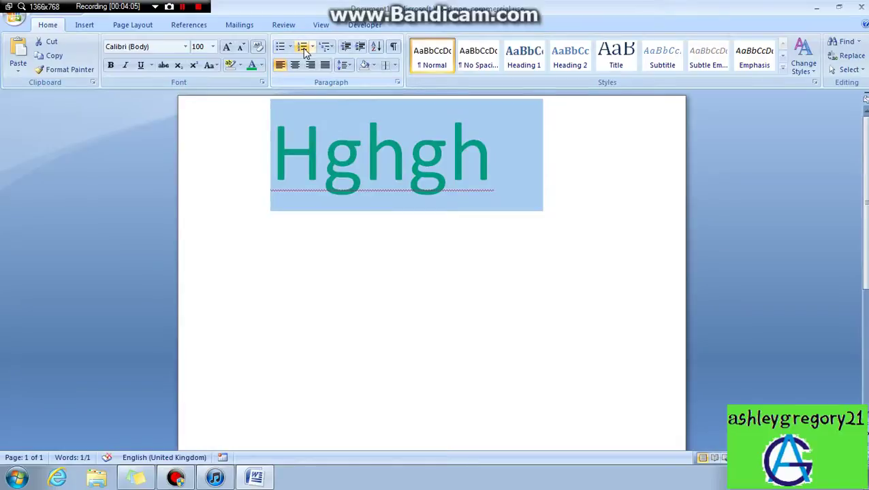
- Apply numbering to the line "Hghgh" and continue the list with an empty second item
left_click(303, 46)
left_click(578, 176)
key("Return")
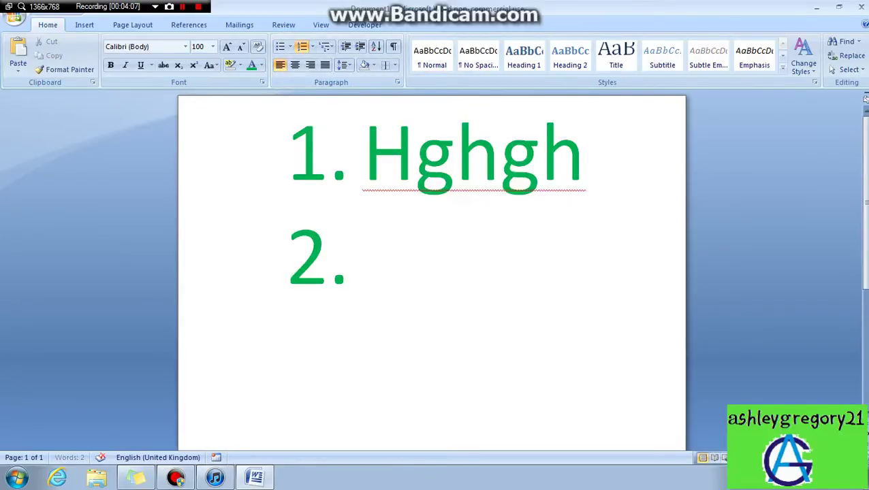
key("Return")
- Delete the empty line below "Hghgh" and remove the number in front of the word
key("BackSpace")
key("BackSpace")
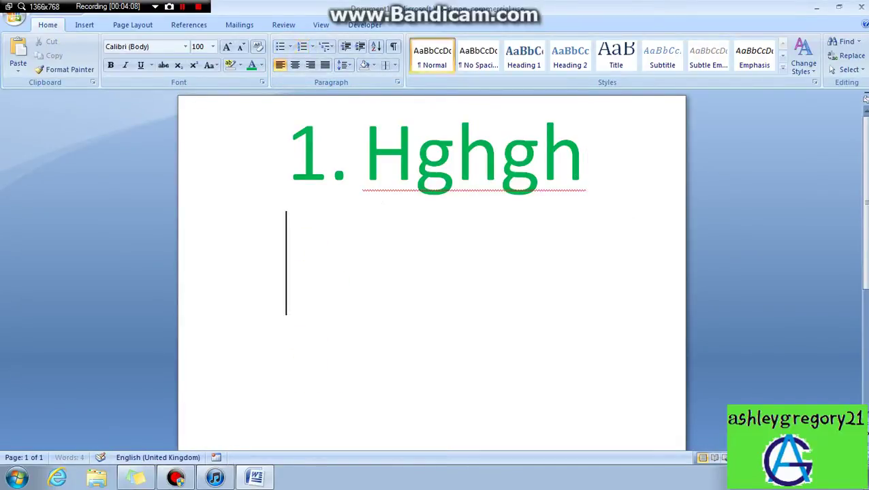
left_click(361, 157)
key("BackSpace")
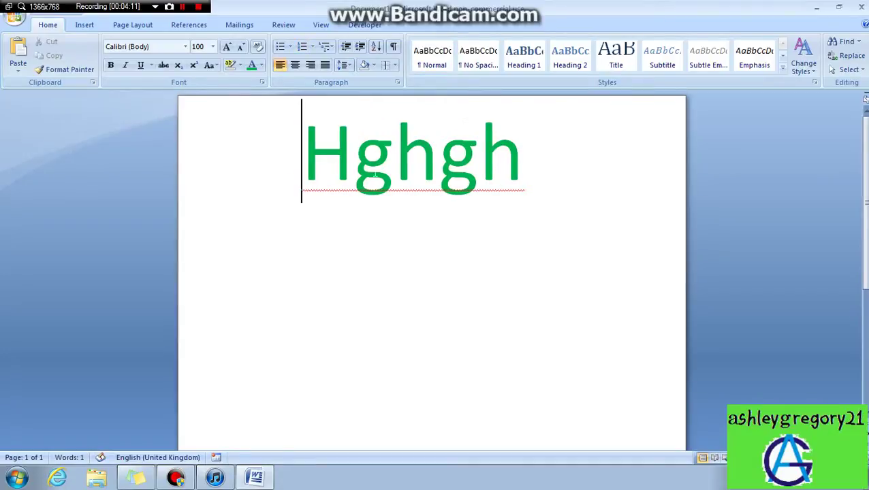
- Examine the multilevel list formats available for the selected line "Hghgh" without applying one
left_click_drag(587, 163, 305, 163)
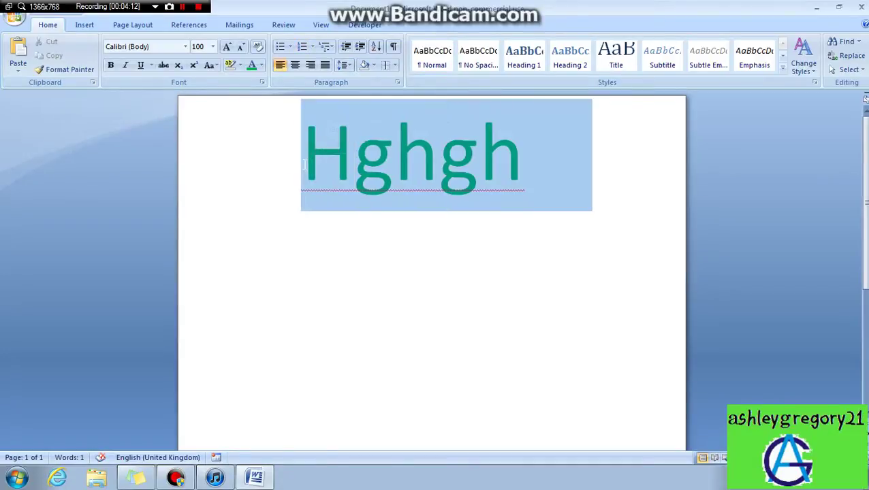
left_click(325, 48)
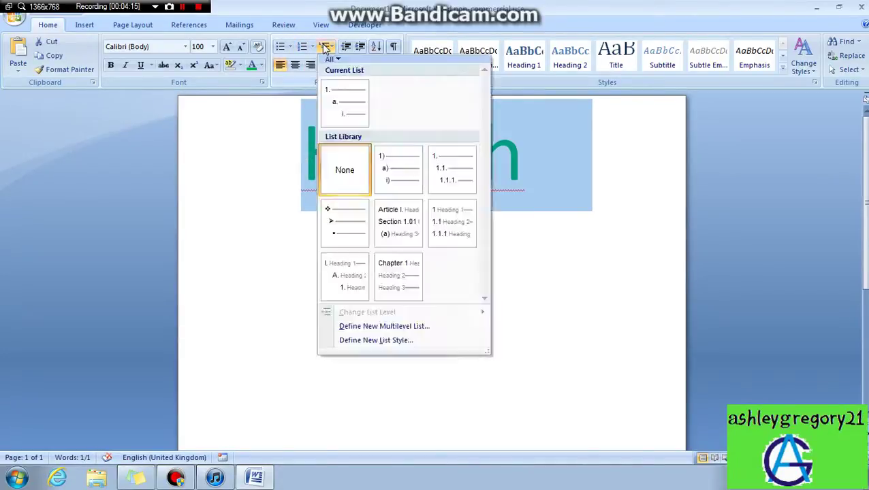
mouse_move(340, 103)
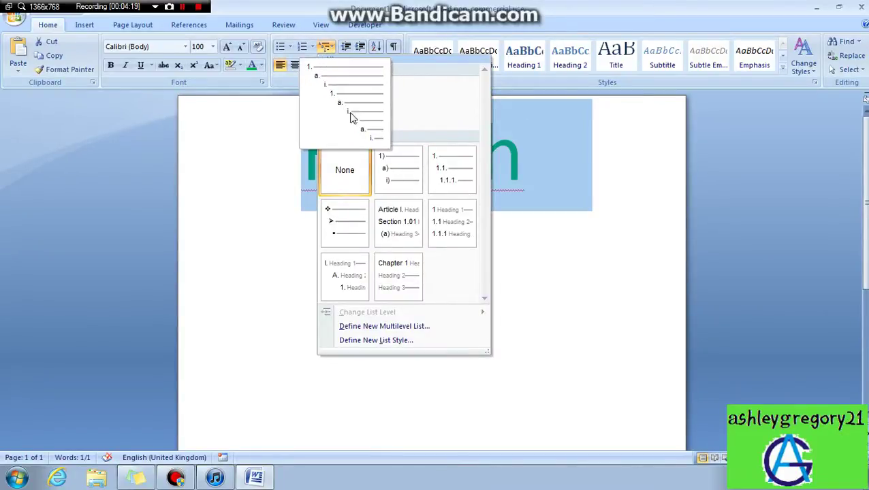
mouse_move(380, 214)
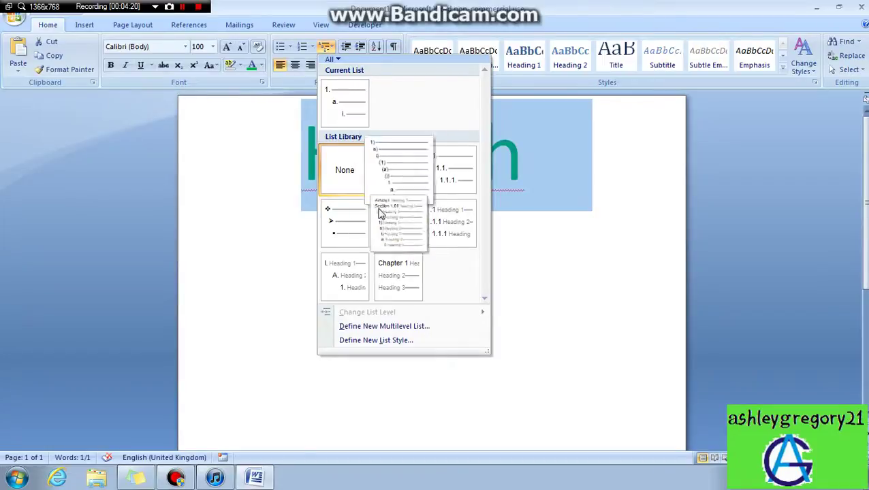
left_click(303, 157)
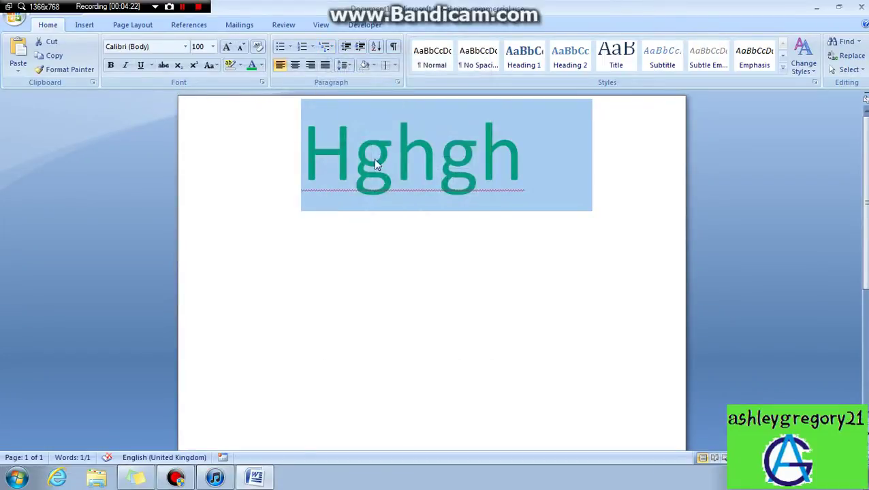
- Try decreasing and increasing the indent of "Hghgh" several levels, ending at its starting position
left_click(347, 49)
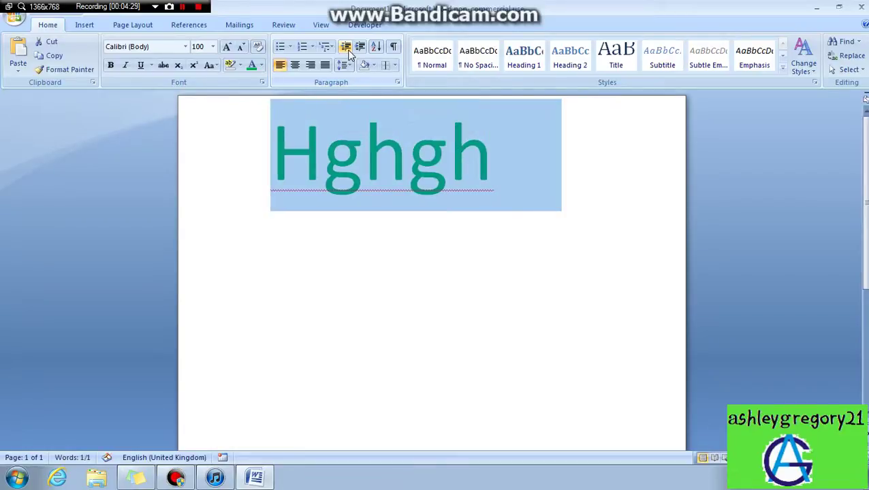
left_click(357, 49)
left_click(357, 49)
left_click(357, 49)
left_click(347, 50)
left_click(346, 48)
left_click(346, 47)
left_click(359, 47)
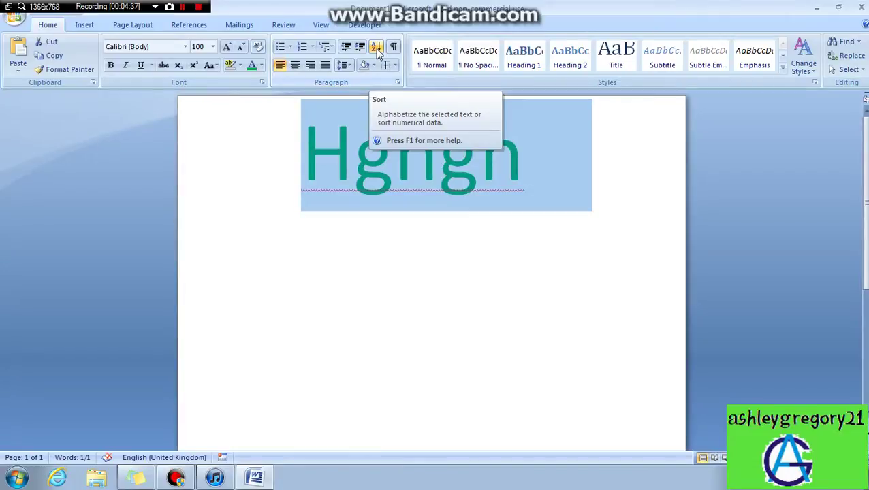
- Try to sort the selected line "Hghgh" by paragraphs as text in ascending order
left_click(377, 48)
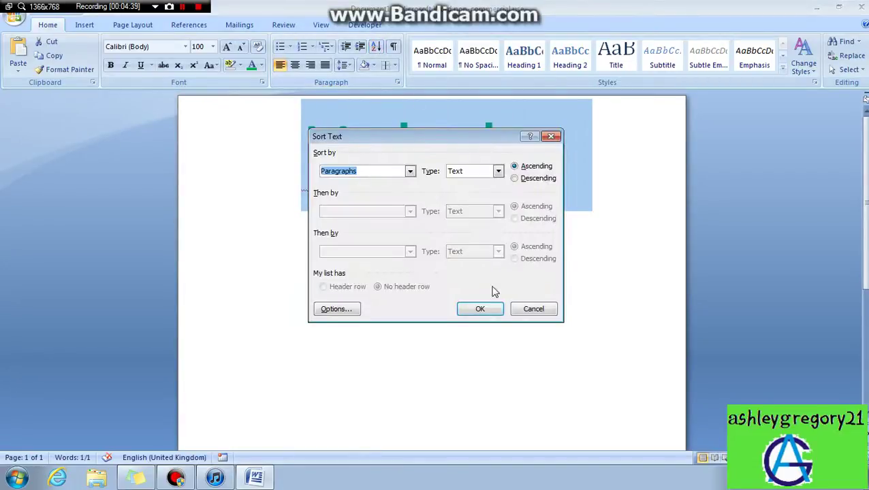
left_click(498, 315)
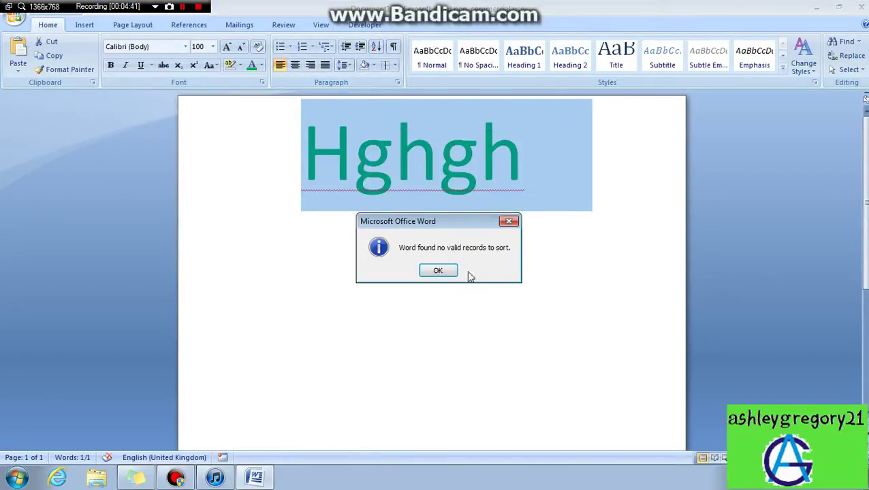
left_click(438, 272)
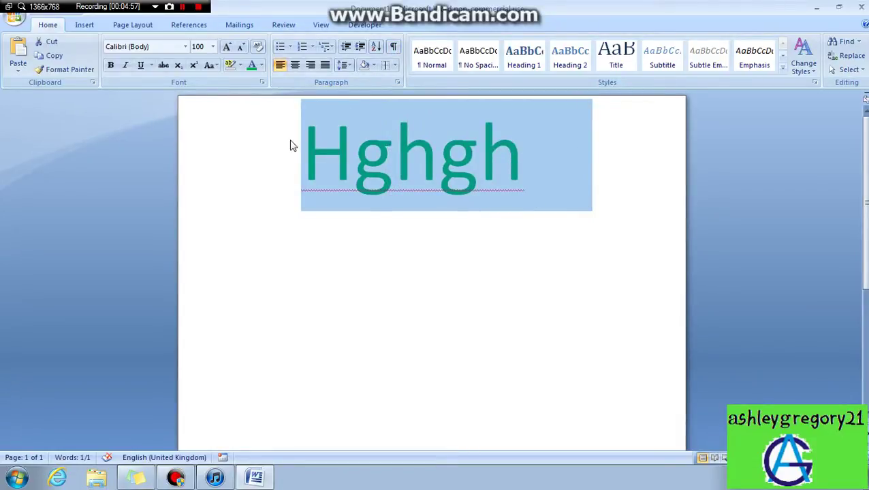
- Examine the paste options and the built-in cover page designs without applying any of them
left_click(20, 65)
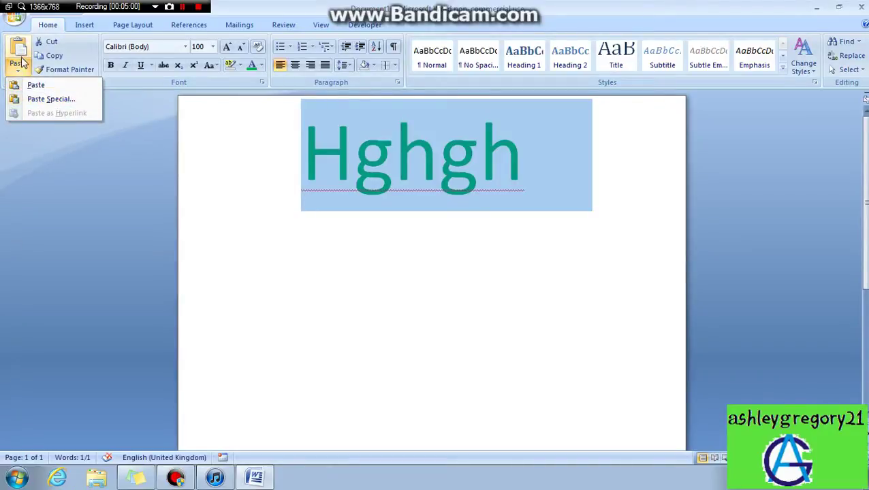
left_click(73, 147)
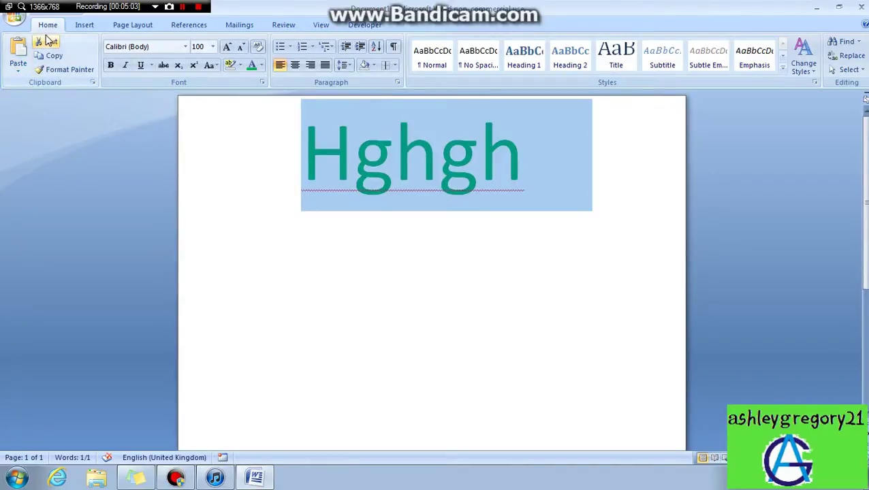
left_click(84, 25)
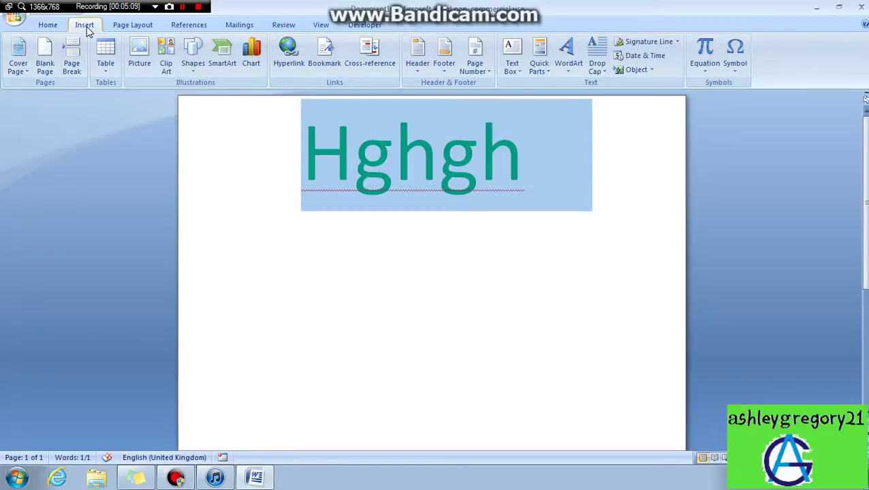
left_click(13, 68)
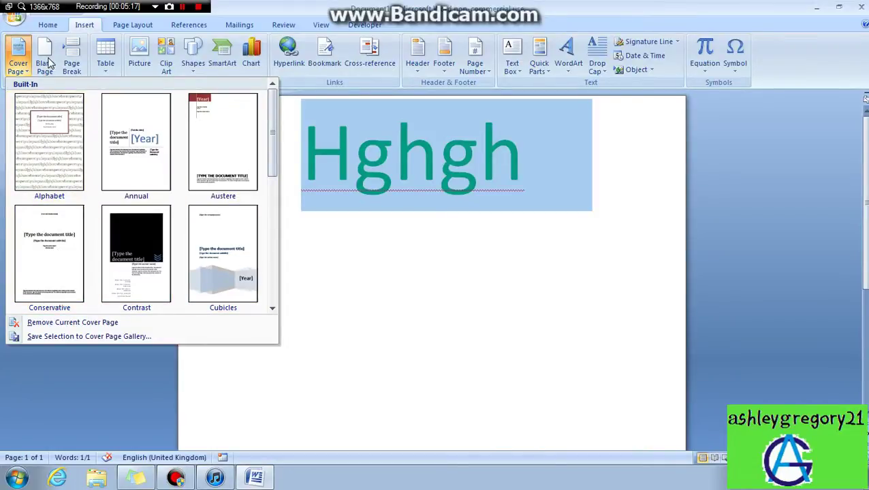
left_click(630, 286)
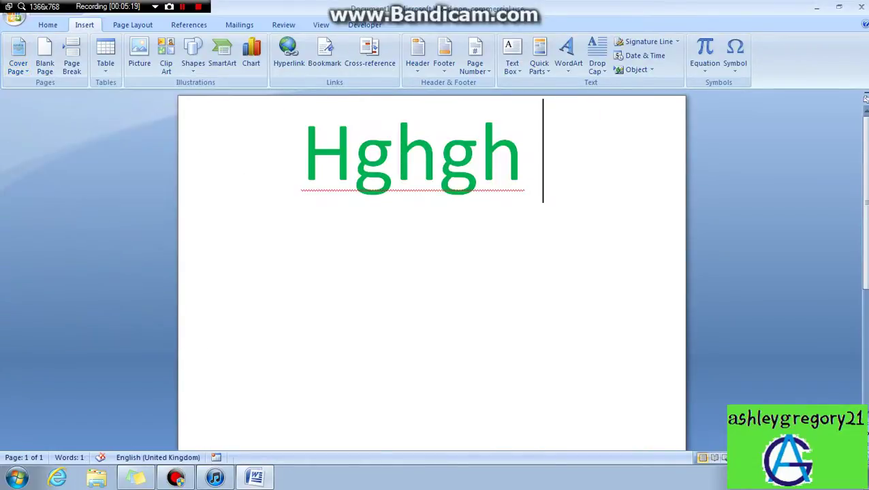
- Insert a blank page after the line "Hghgh"
left_click(44, 58)
scroll(166, 134, "down", 2)
scroll(166, 134, "up", 1)
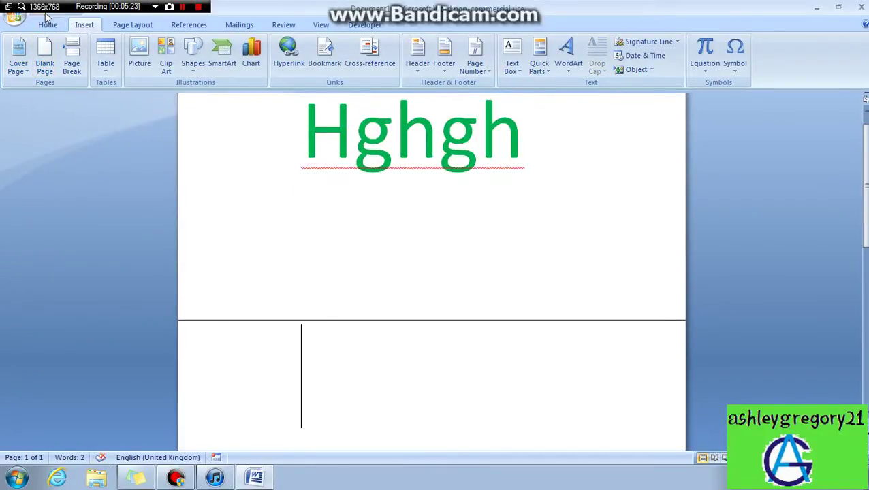
- Remove the inserted page break and delete all the text in the document
key("BackSpace")
scroll(201, 190, "up", 1)
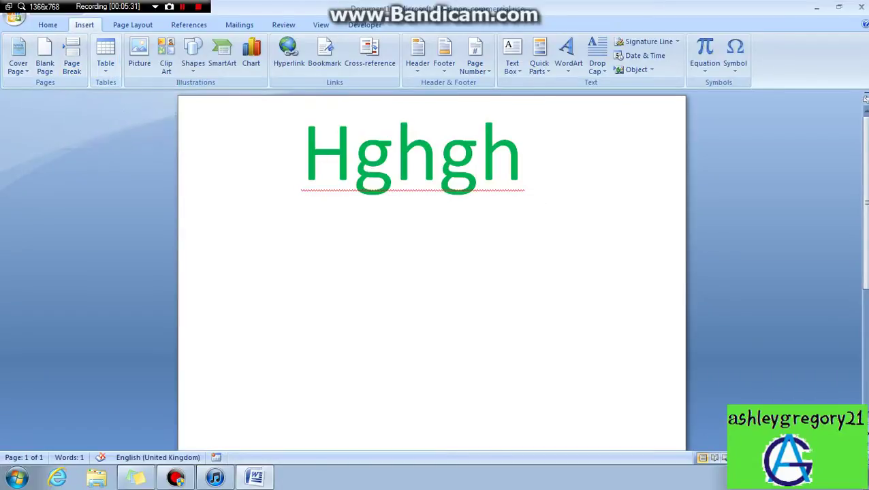
key("ctrl+a")
key("BackSpace")
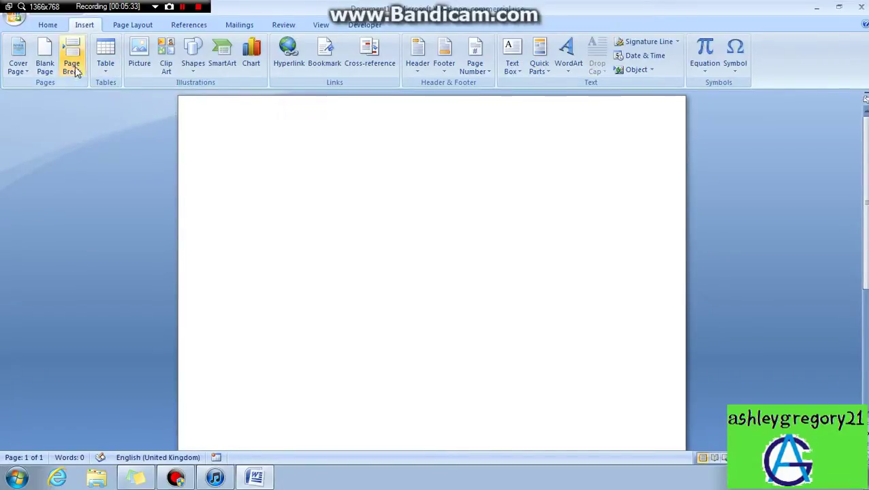
- Insert a 6x5 table into the empty document and move it closer to the page's left edge
left_click(104, 60)
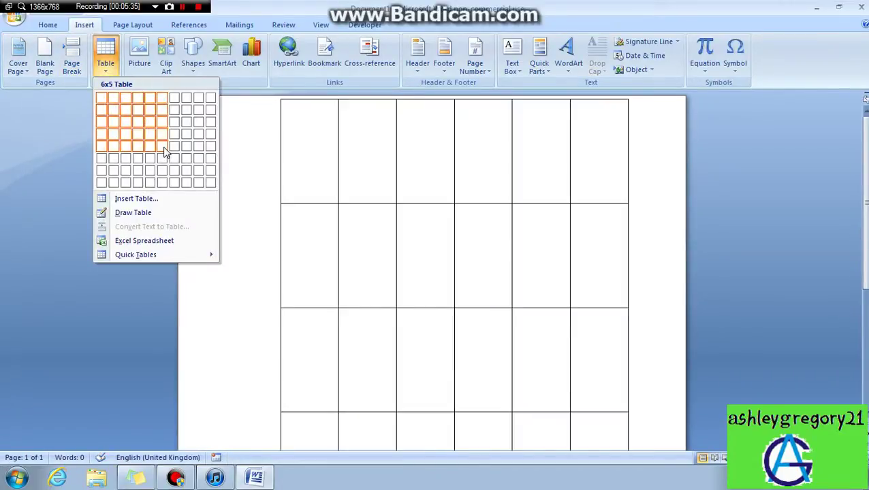
left_click(166, 153)
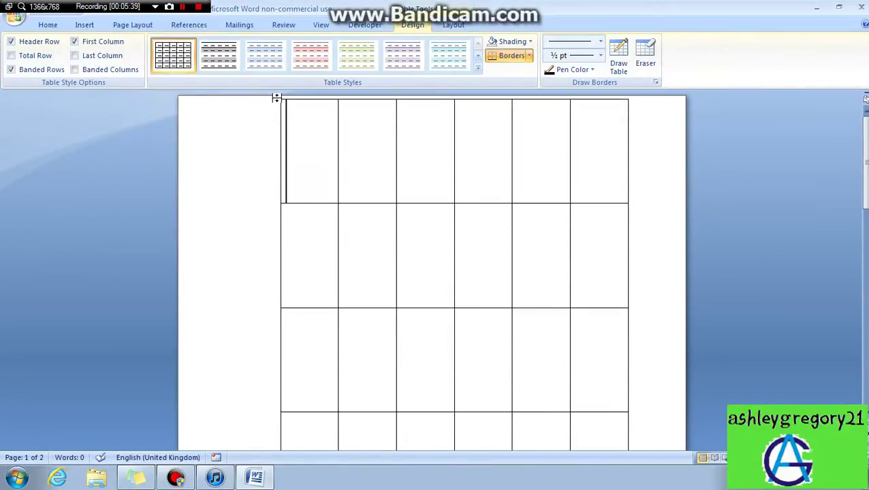
left_click_drag(276, 103, 231, 184)
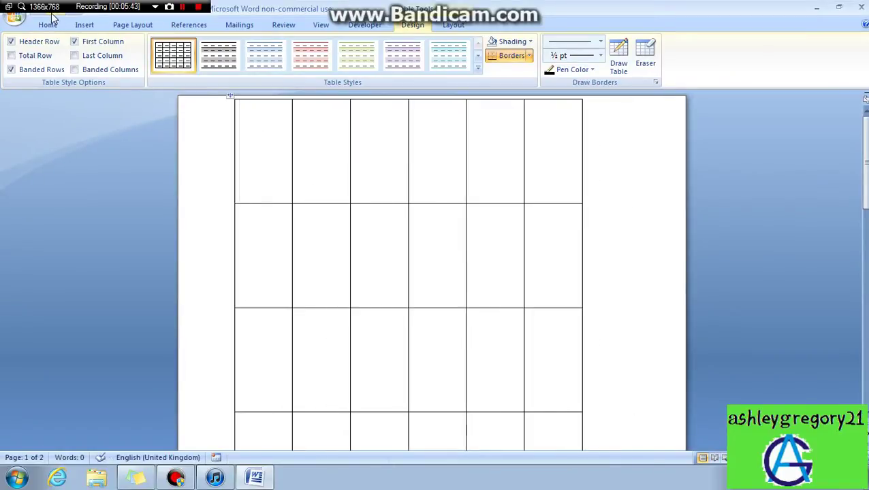
- Undo the table move and delete the whole table from the document
key("ctrl+z")
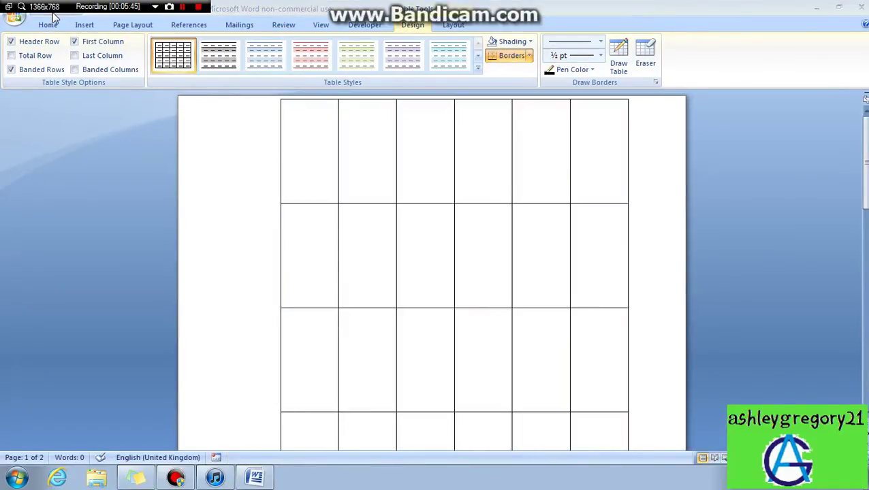
key("ctrl+a")
left_click(85, 26)
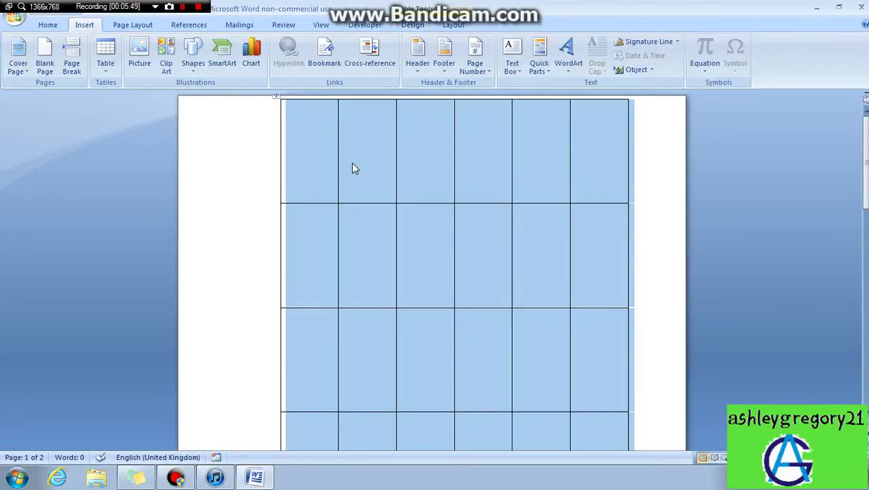
key("BackSpace")
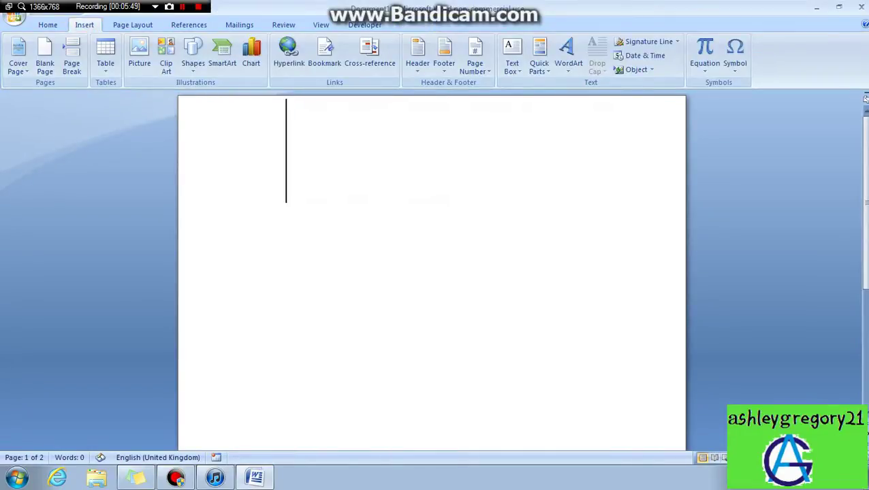
- Insert the Homer Simpson picture from the My Pictures folder and enlarge it to about 5.78 cm high by 6.4 cm wide
left_click(140, 65)
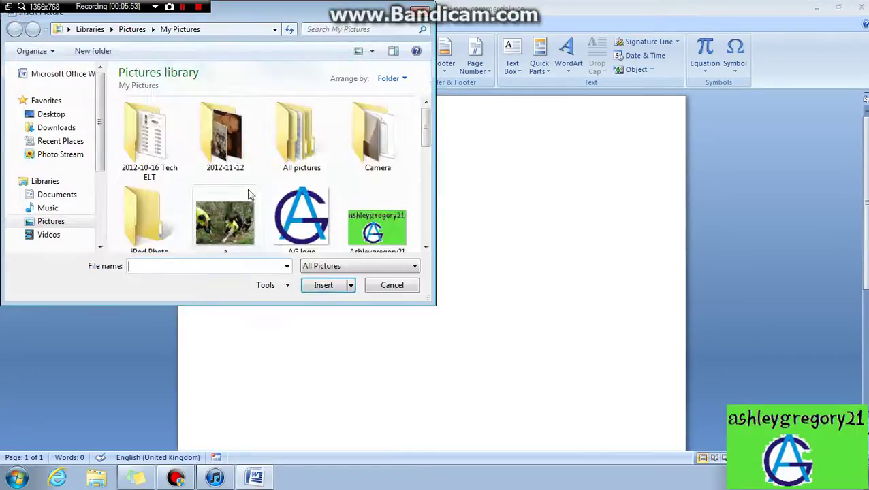
scroll(254, 167, "down", 5)
scroll(258, 178, "up", 5)
scroll(259, 178, "down", 5)
double_click(315, 131)
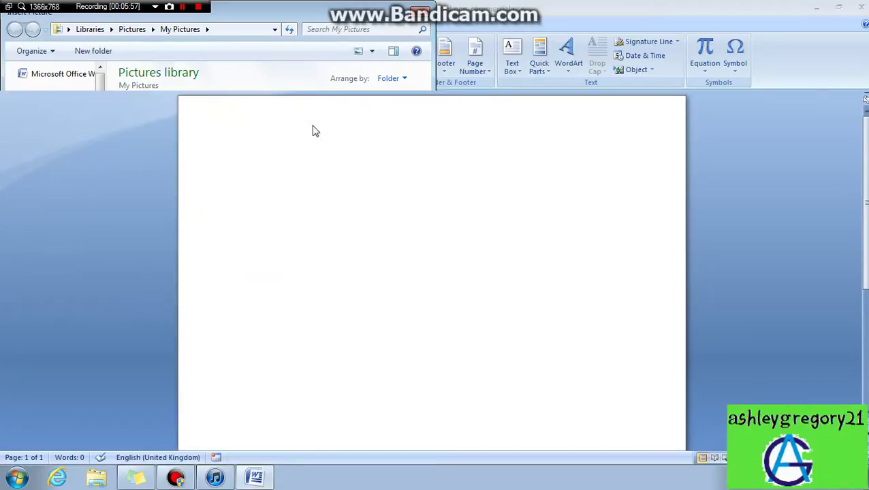
left_click_drag(329, 206, 442, 238)
- Reposition the Homer picture using Through text wrapping, and delete it from the page
left_click(631, 70)
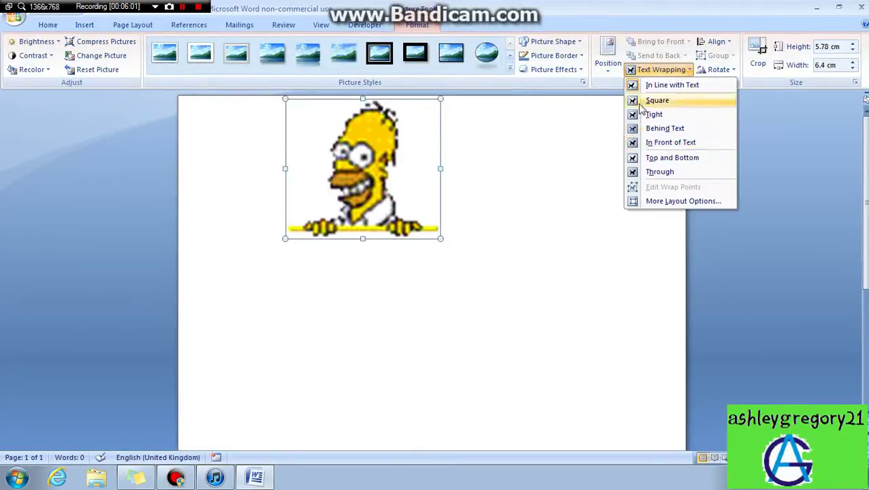
left_click(663, 171)
left_click_drag(367, 131, 432, 211)
key("Delete")
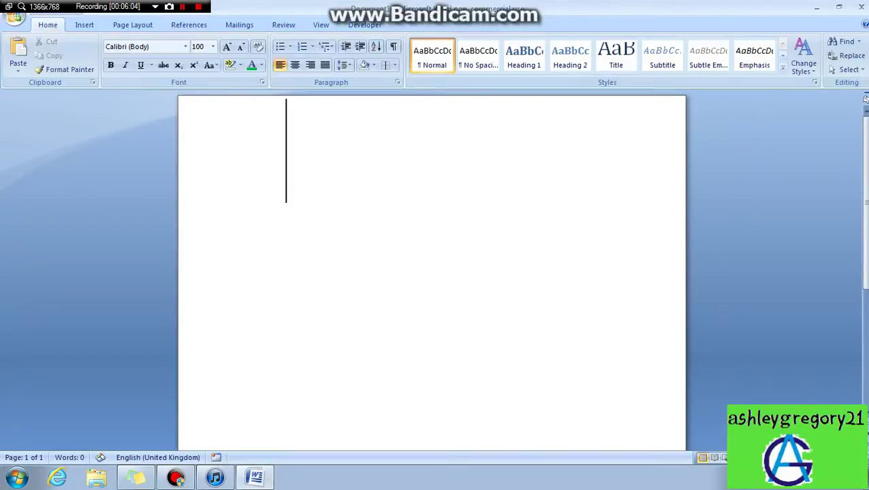
- Search all clip art collections for "hello" and insert the blue "Hello!" speech bubble
left_click(90, 26)
left_click(173, 66)
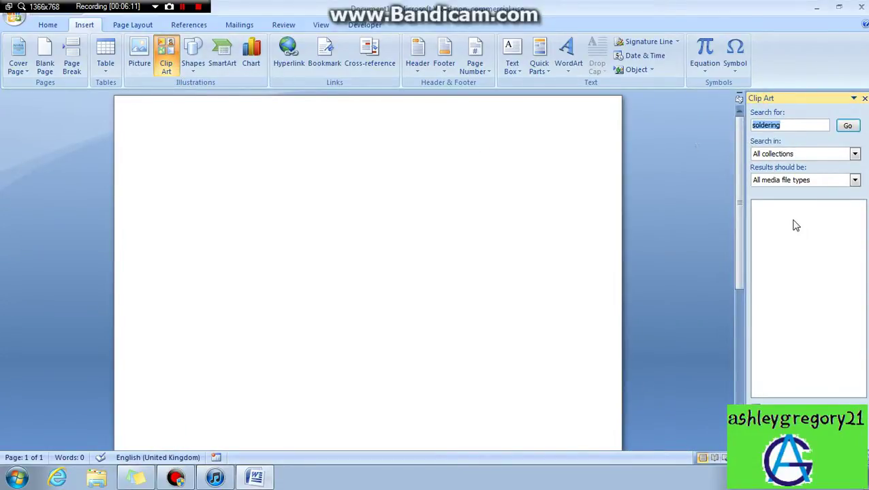
type("hello")
key("Return")
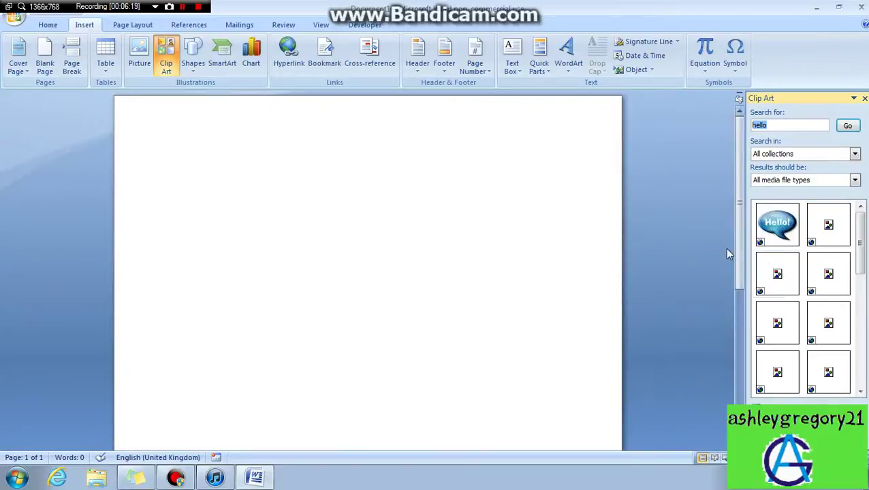
left_click(781, 234)
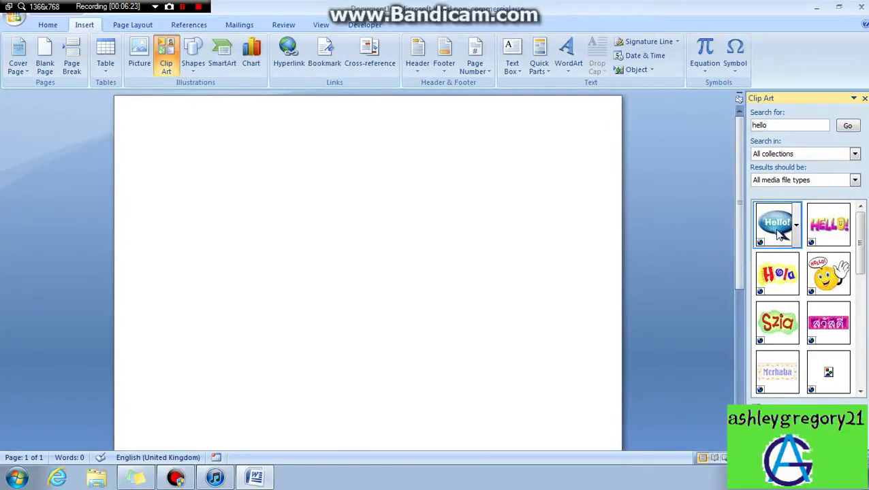
left_click(781, 234)
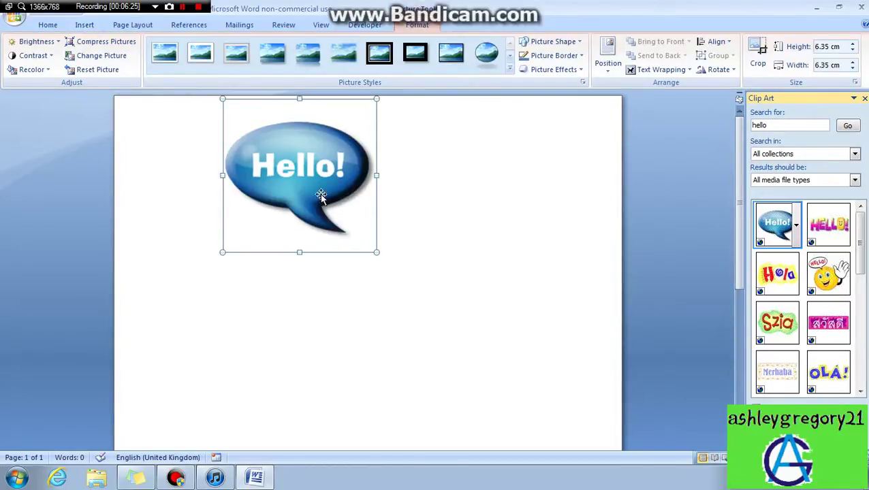
- Delete the "Hello!" clip from the Clip Organizer collections and remove the inserted speech bubble from the page
key("Delete")
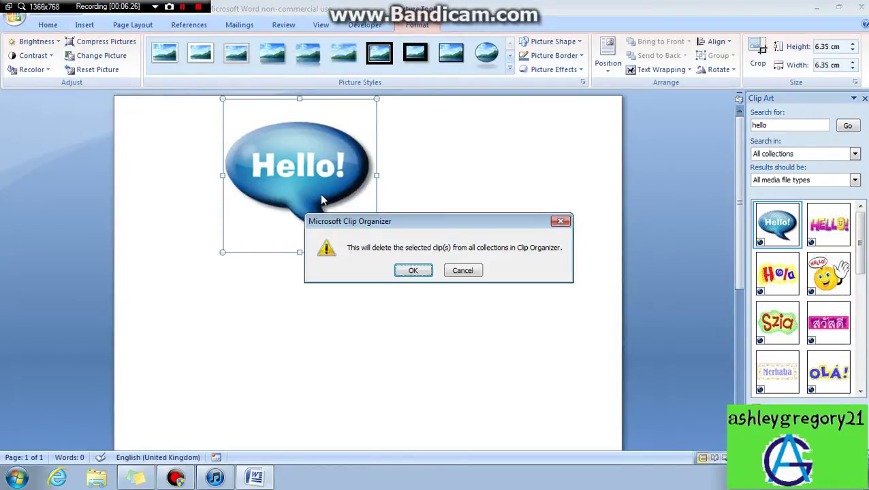
left_click(412, 269)
left_click(866, 98)
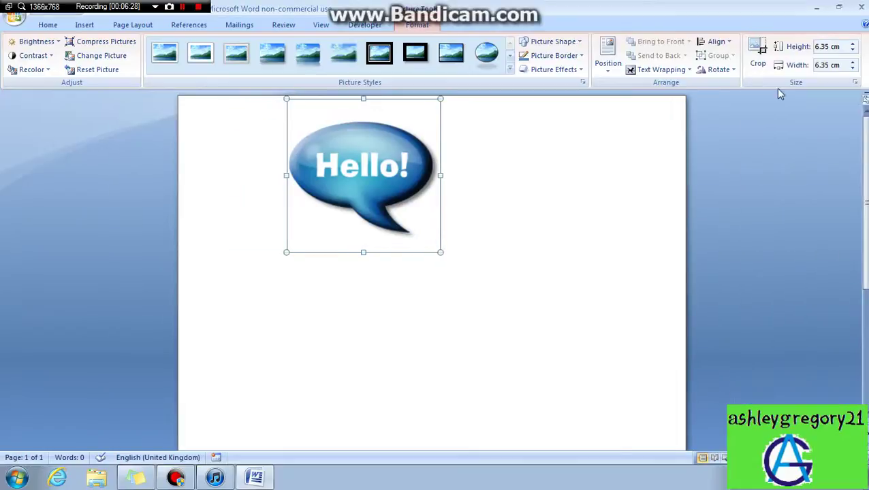
key("Delete")
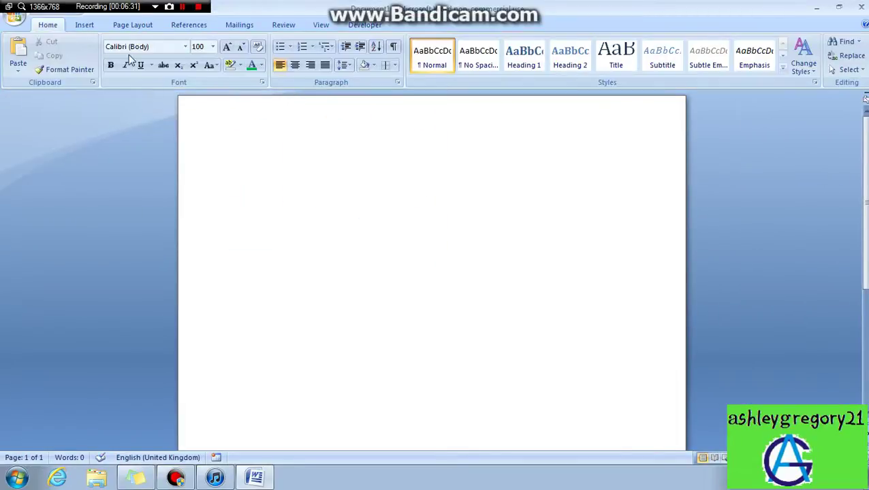
- Draw a smiley face shape in the middle of the page and remove it again
left_click(84, 25)
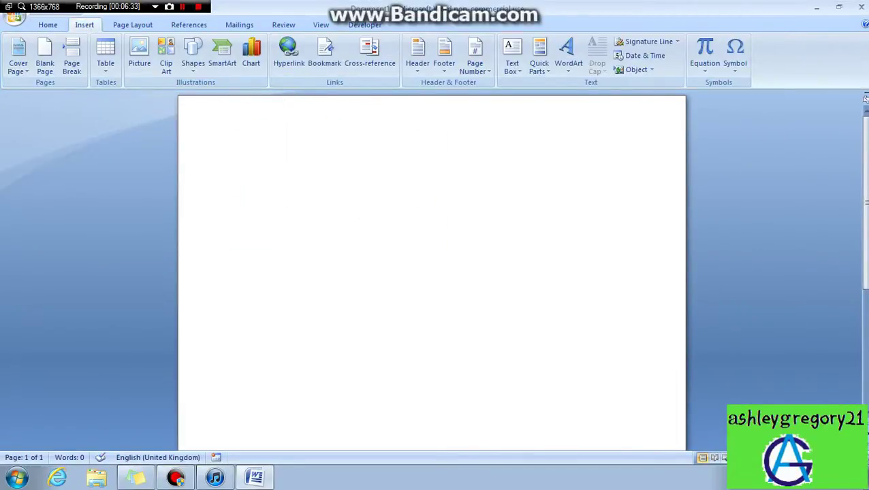
left_click(197, 70)
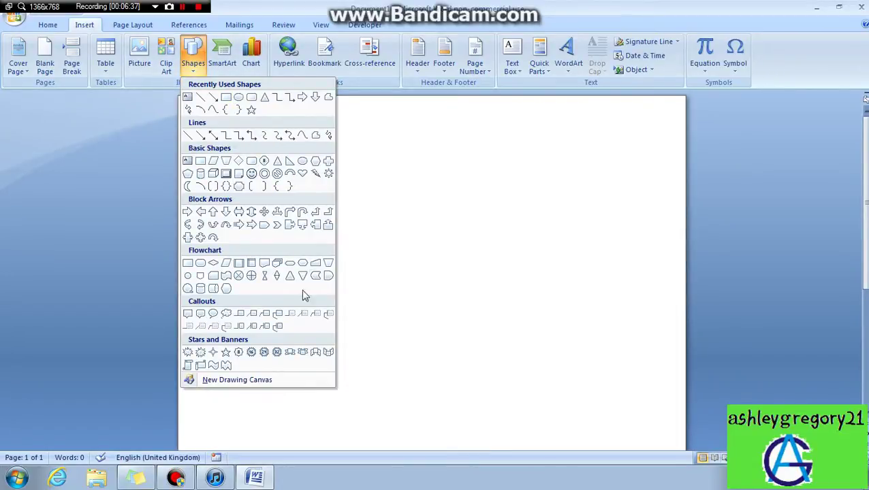
left_click(251, 173)
left_click_drag(286, 182, 480, 312)
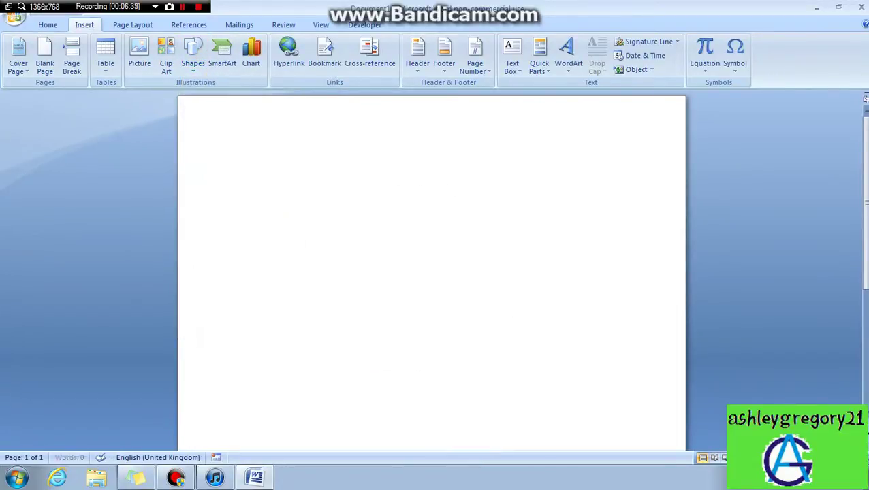
key("ctrl+z")
key("Delete")
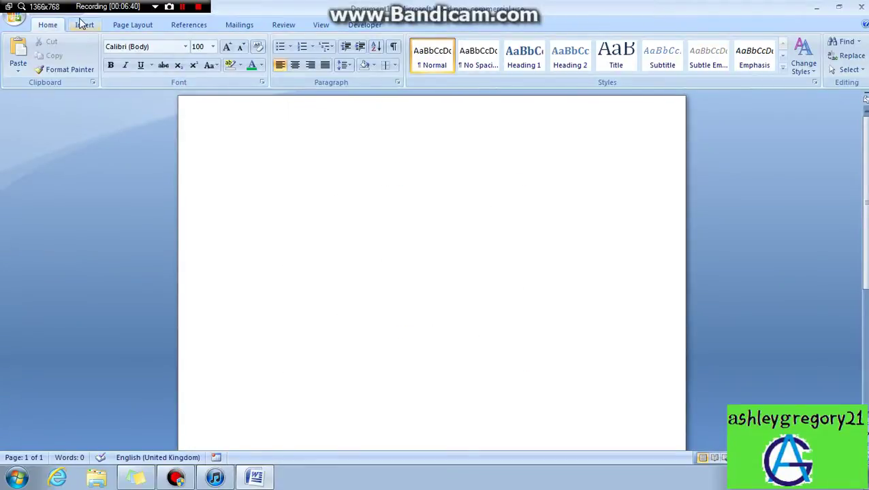
- Draw a rectangle about 11.14 cm wide and 6.51 cm high in the upper middle of the page
left_click(81, 25)
left_click(194, 62)
left_click(238, 98)
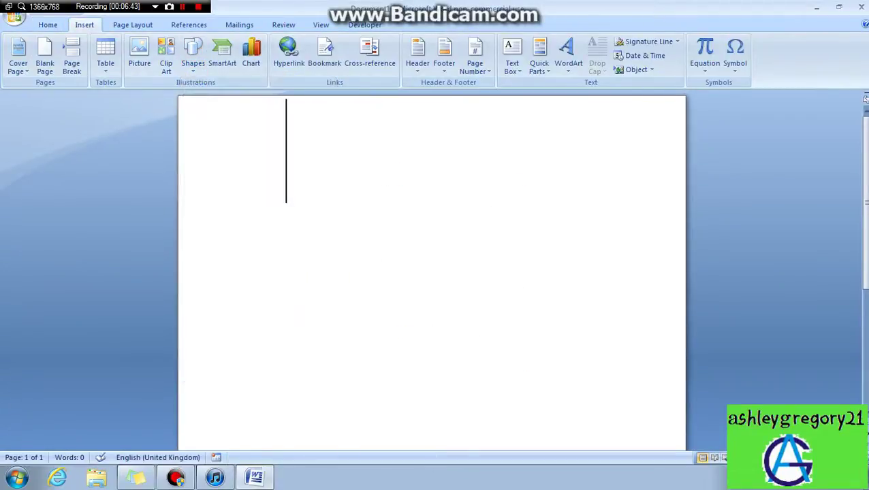
mouse_move(305, 165)
left_mouse_down()
mouse_move(536, 249)
mouse_move(575, 322)
left_mouse_up()
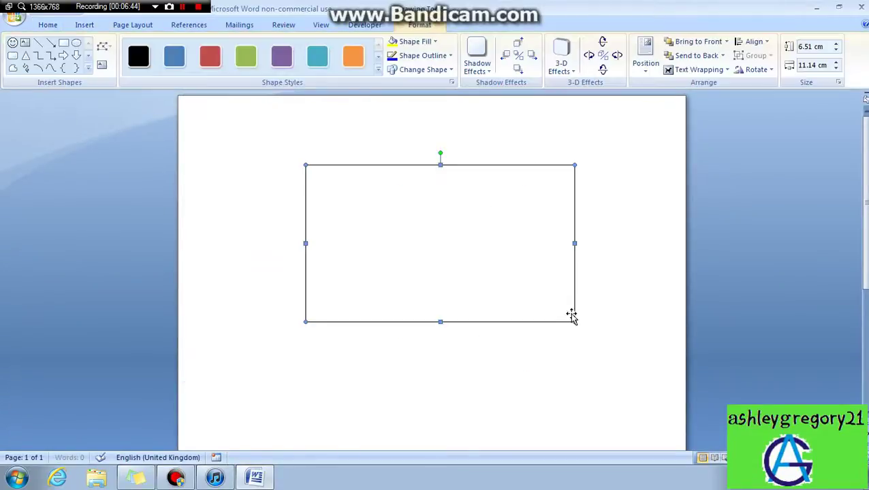
- Add the text "Hello, how are" inside the rectangle, erase it again and reselect the shape
right_click(456, 206)
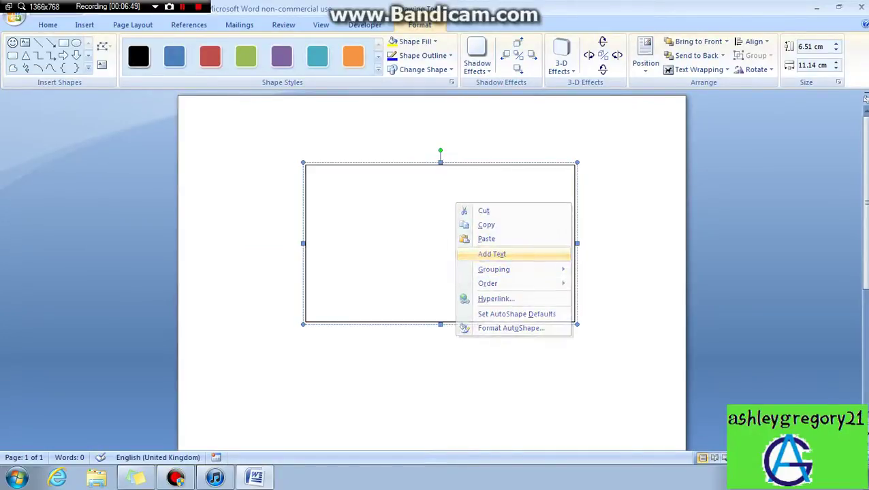
left_click(516, 257)
type("hel")
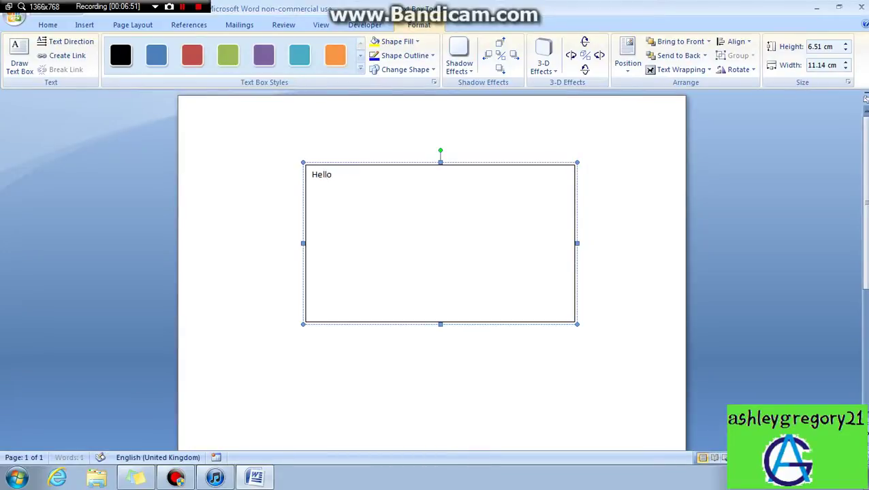
type("lo, how are")
key("BackSpace")
key("BackSpace")
key("BackSpace")
left_click(383, 166)
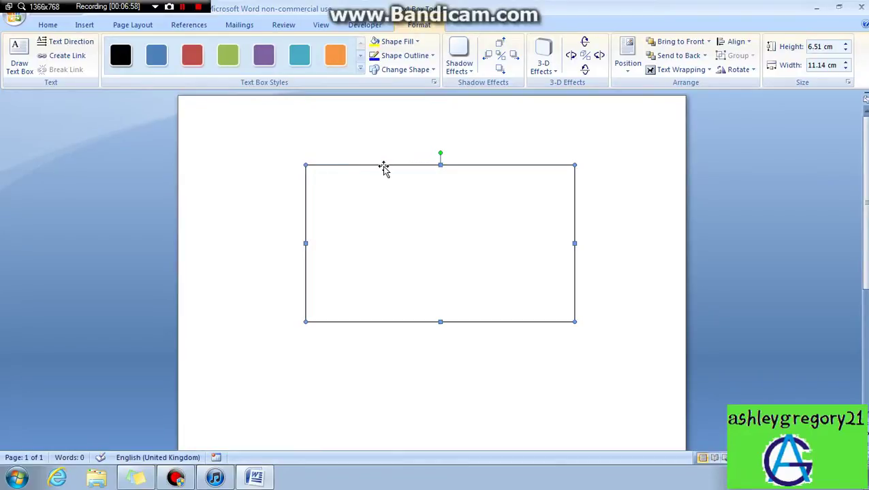
- Preview the text box styles, fill colours and outline colours on the rectangle without applying any
left_click(360, 69)
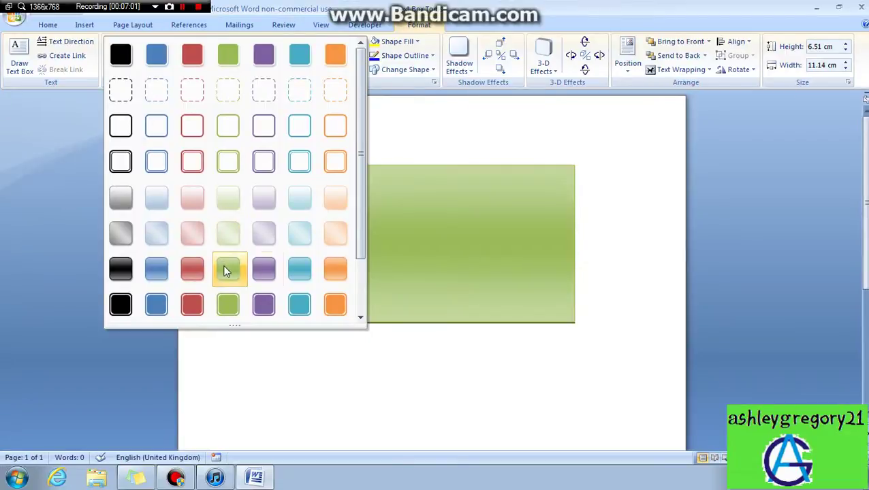
left_click(400, 42)
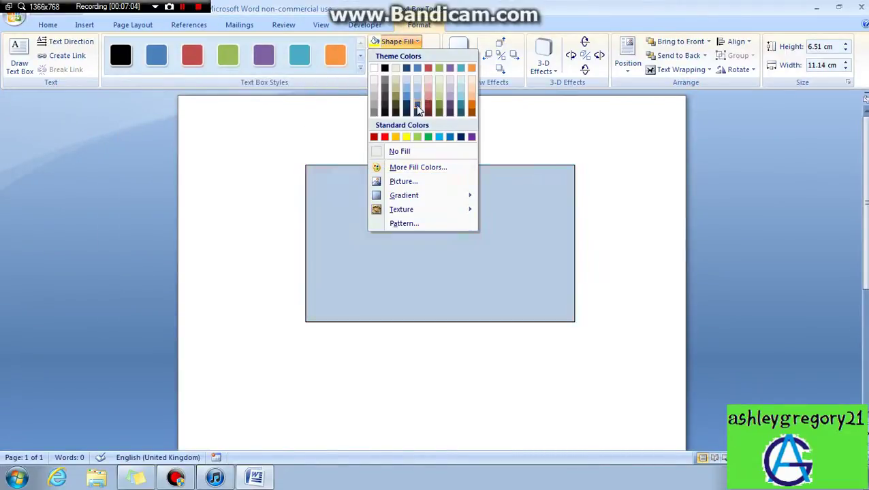
left_click(425, 41)
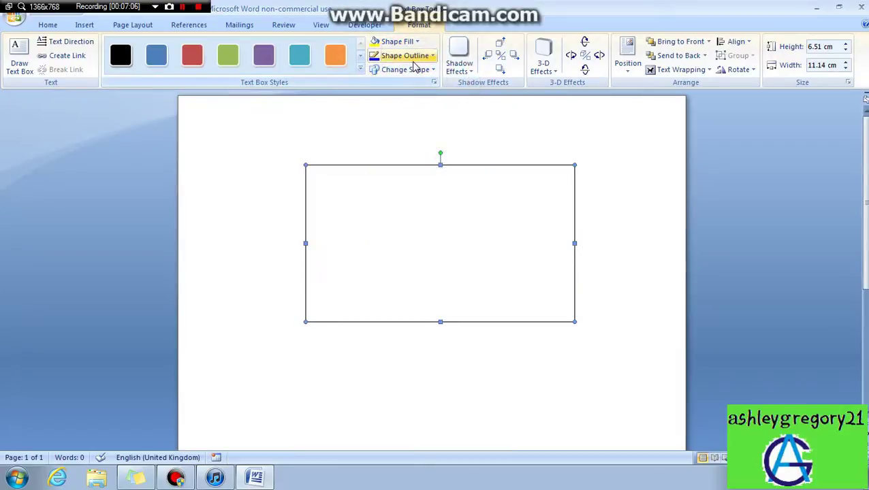
left_click(413, 57)
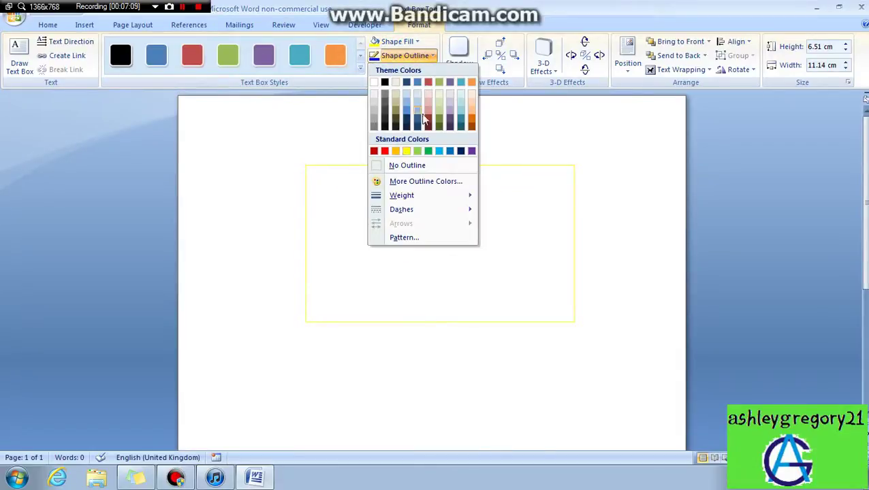
left_click(432, 55)
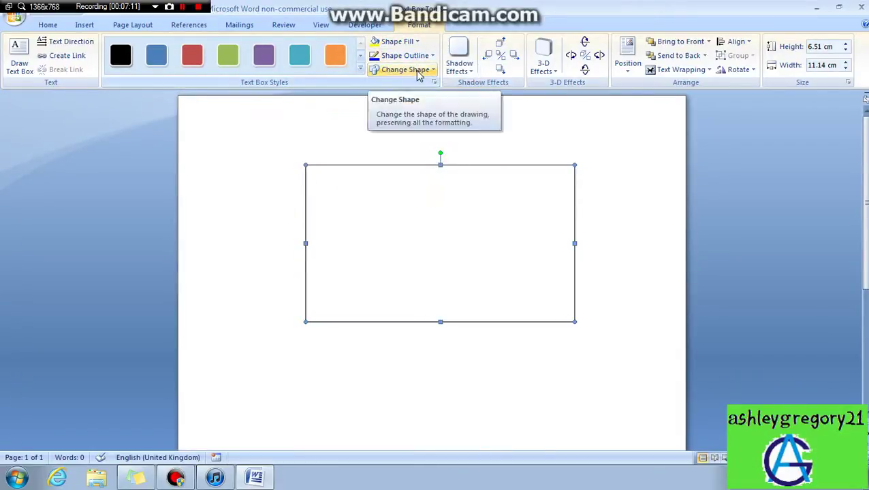
- Change the rectangle into an inverted trapezoid and remove the shape from the page
left_click(418, 71)
left_click(400, 97)
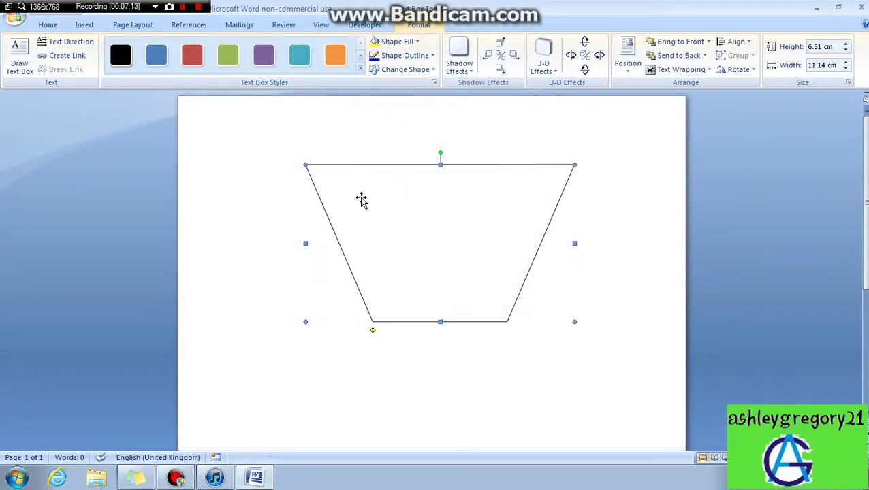
key("ctrl+n")
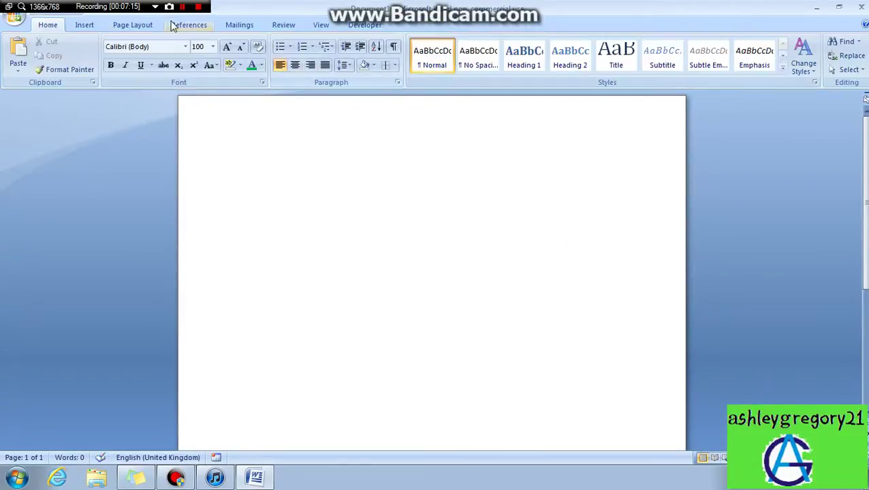
- Browse the Cycle, Hierarchy, Relationship and Pyramid SmartArt categories and insert the upright three-level pyramid
left_click(84, 25)
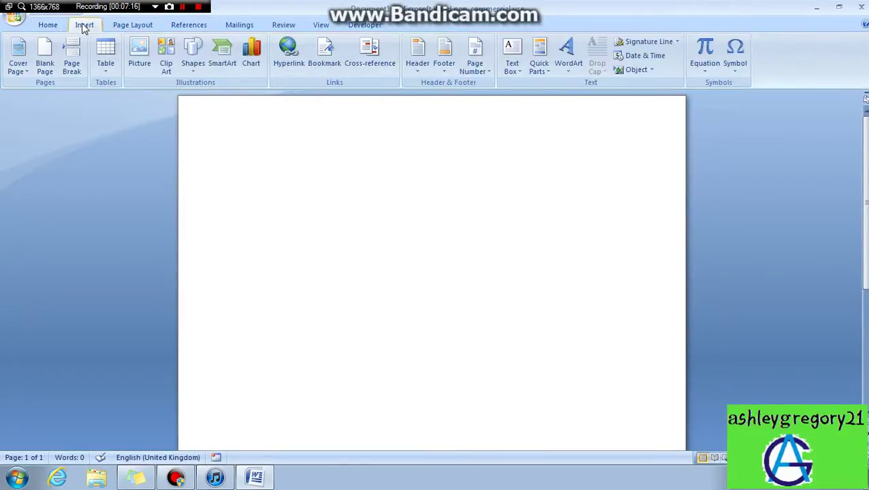
left_click(223, 68)
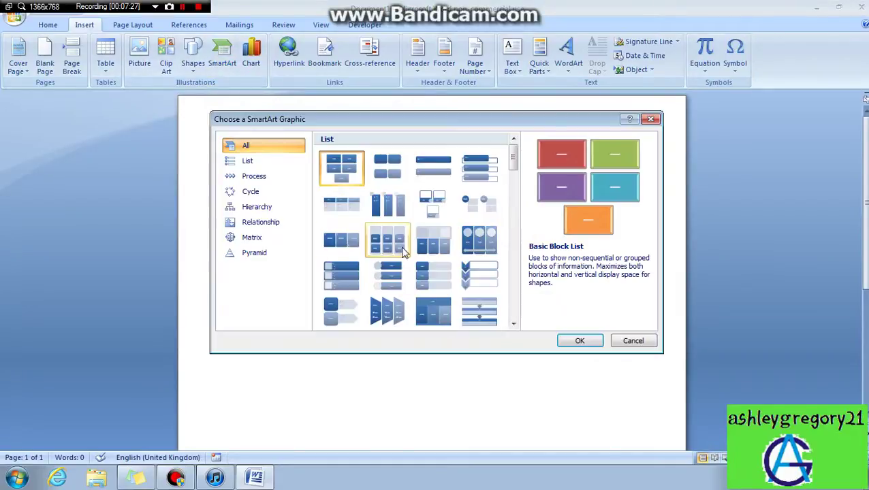
left_click(248, 192)
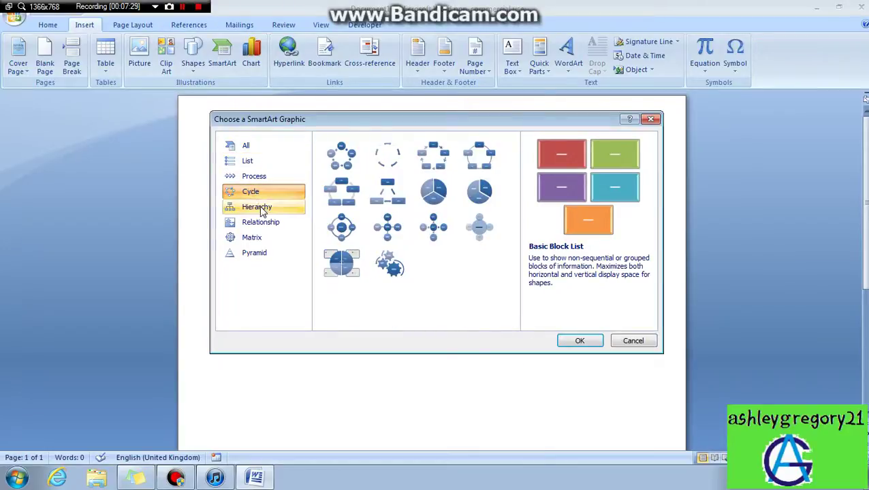
left_click(269, 211)
left_click(275, 226)
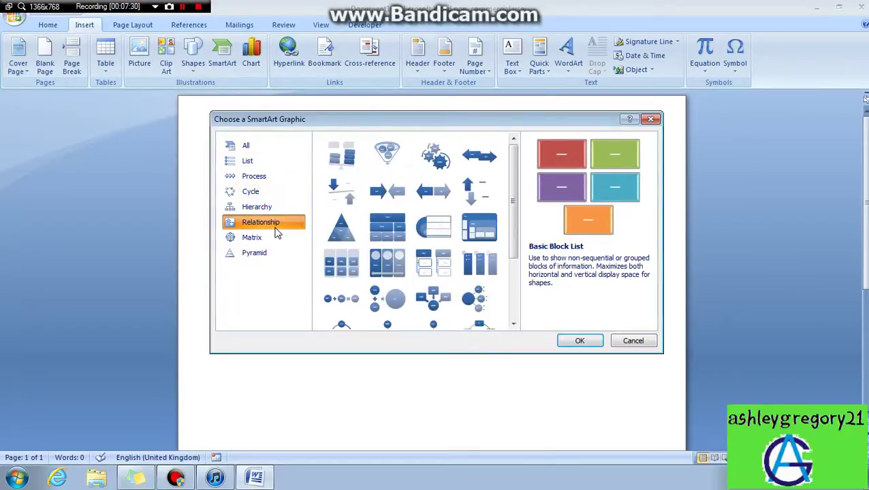
left_click(271, 256)
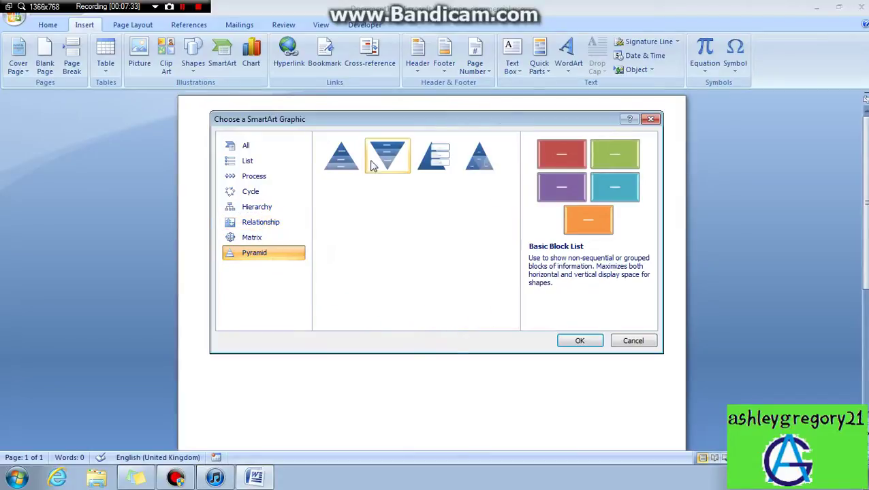
left_click(341, 156)
double_click(348, 158)
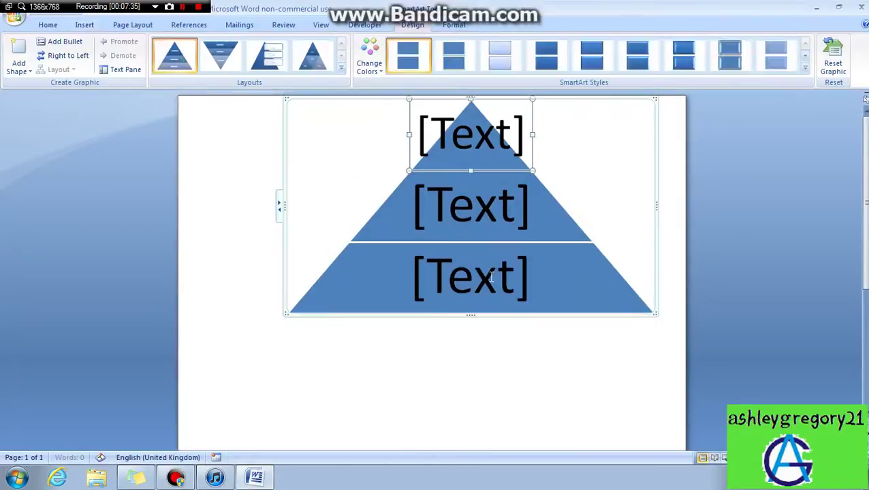
- Label the pyramid's levels "me", "you" and "them" from the peak to the base
left_click(490, 126)
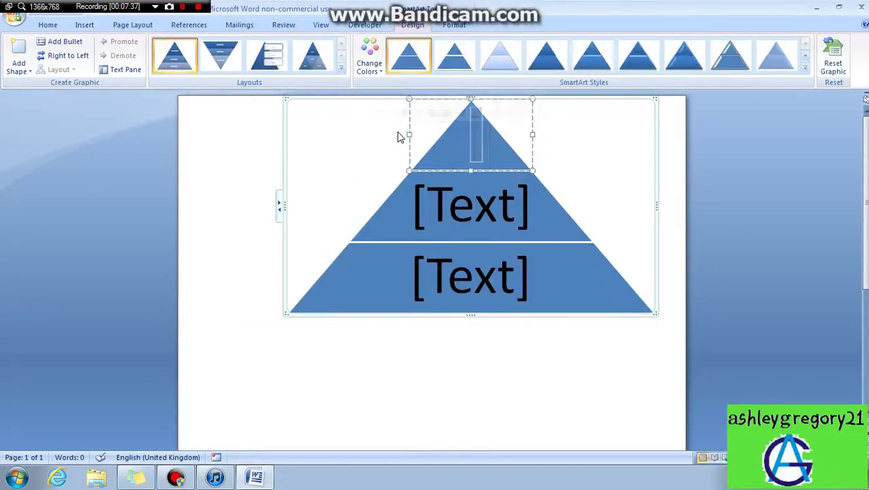
type("me")
left_click(497, 210)
type("you")
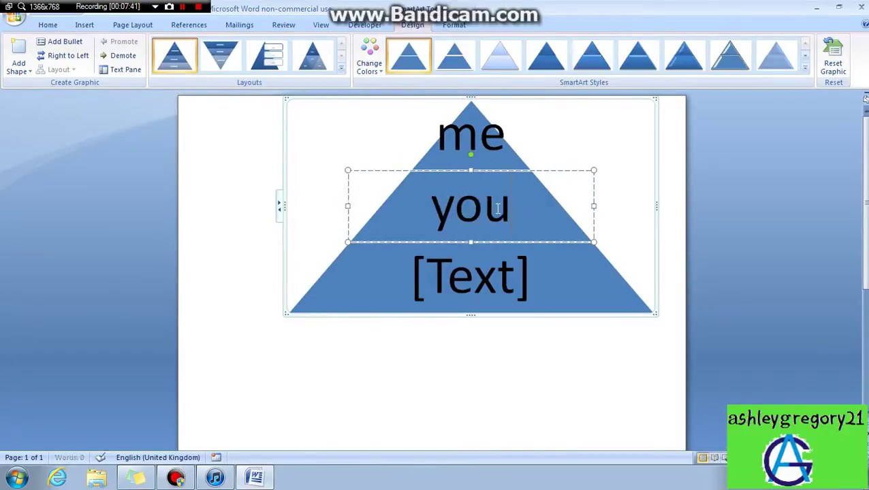
left_click(498, 276)
type("them")
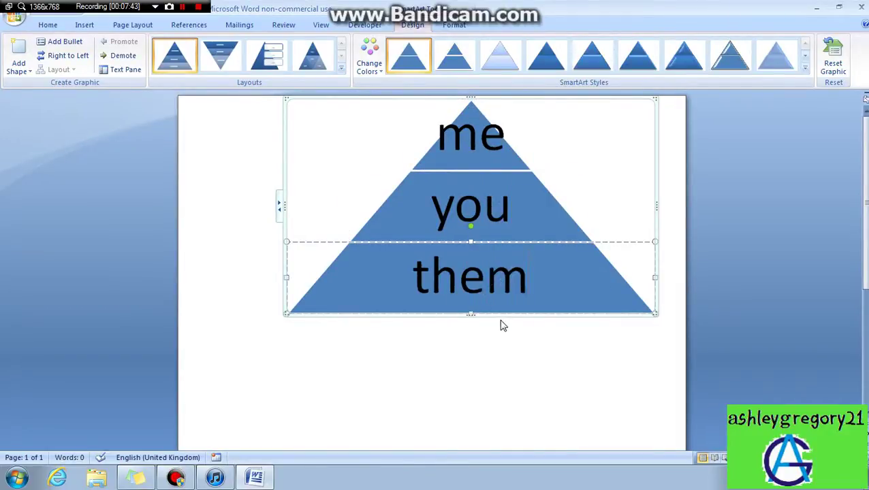
- Delete the labelled pyramid SmartArt from the page
key("Delete")
key("Delete")
key("Delete")
key("Delete")
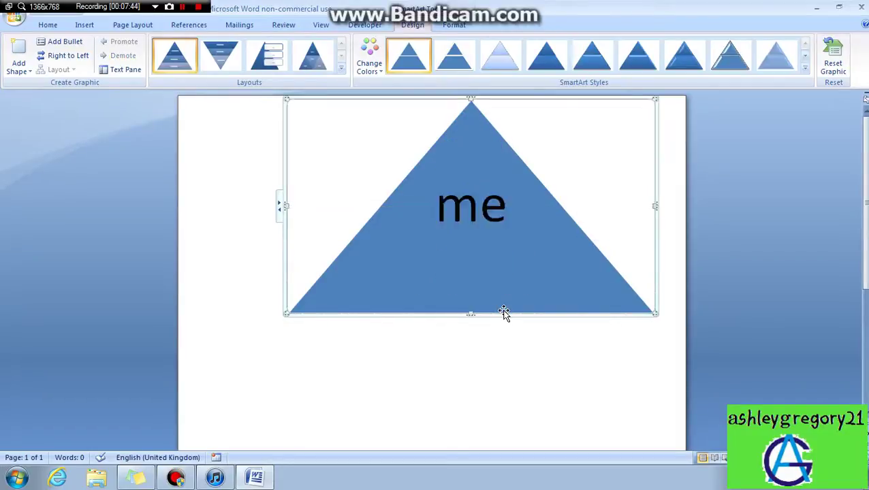
- Insert a stacked column chart on the blank page
left_click(87, 26)
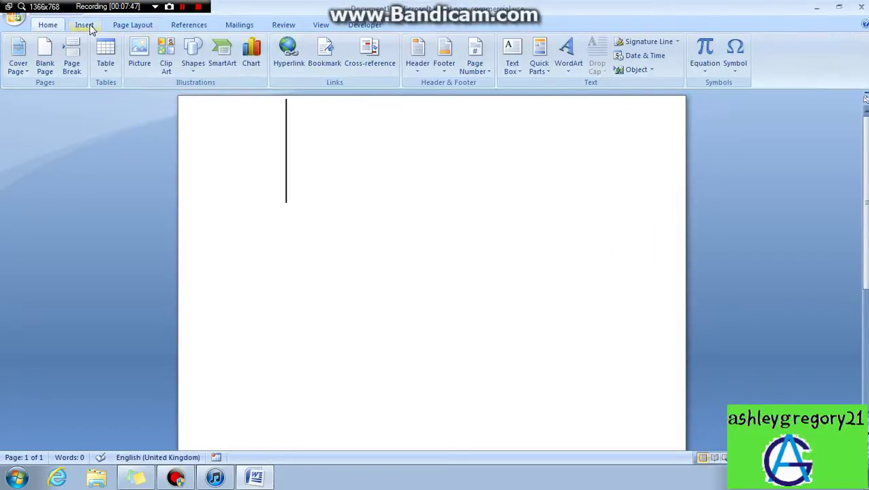
left_click(245, 68)
left_click(399, 165)
double_click(399, 165)
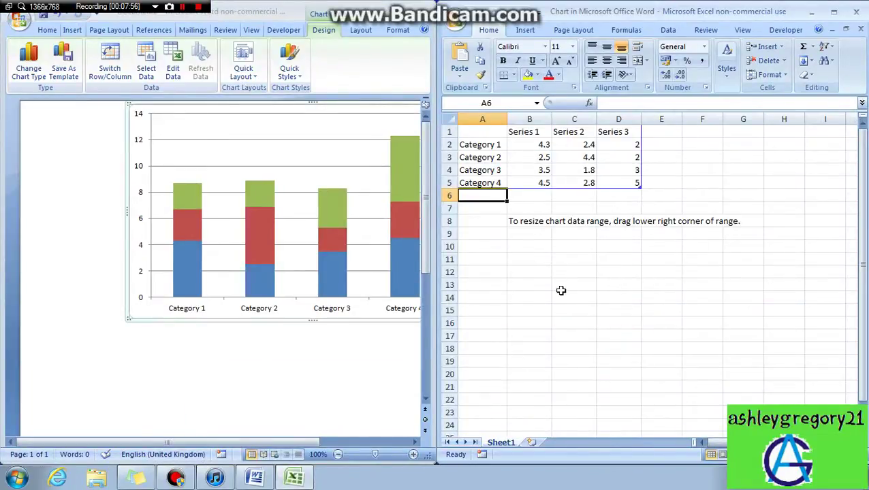
- Try to rename Category 1 to "Dogs" in cell A2 of the chart's data sheet, and close the sheet
left_click(530, 155)
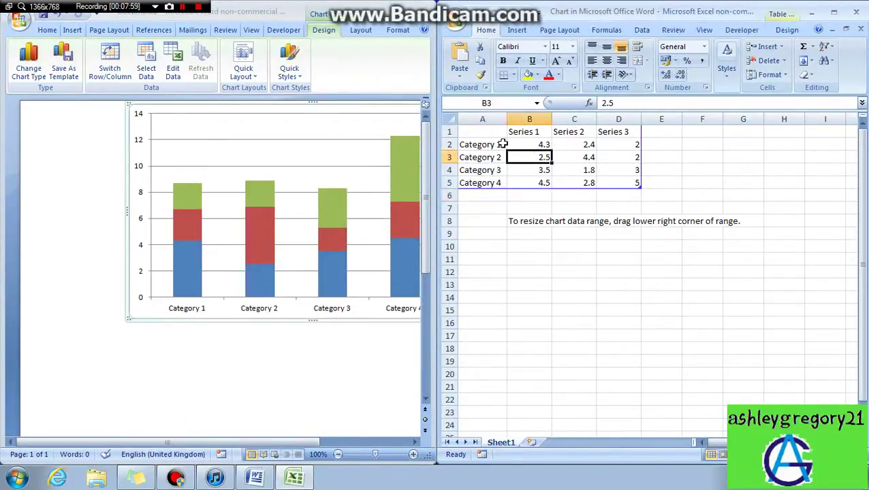
double_click(500, 145)
key("shift+Home")
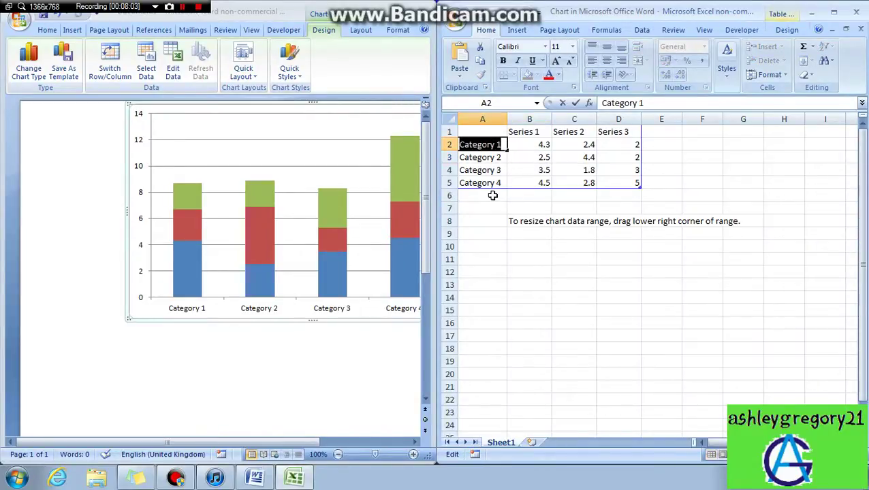
type("Dof")
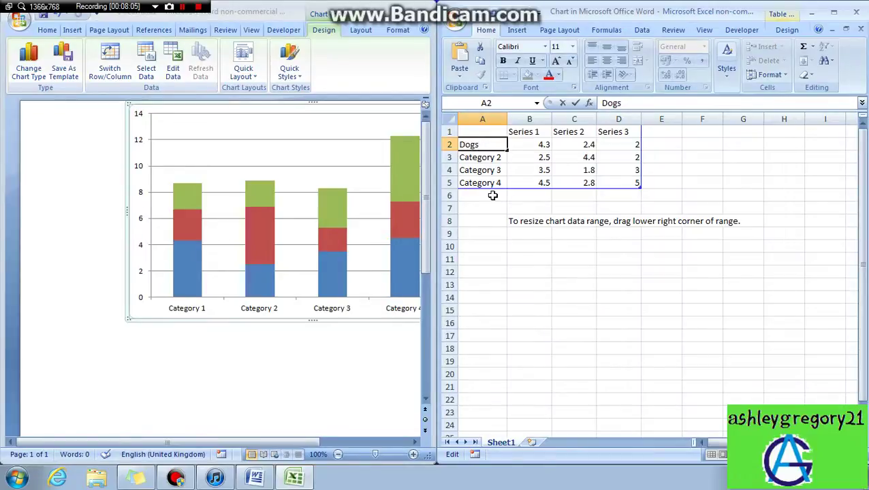
left_click(856, 11)
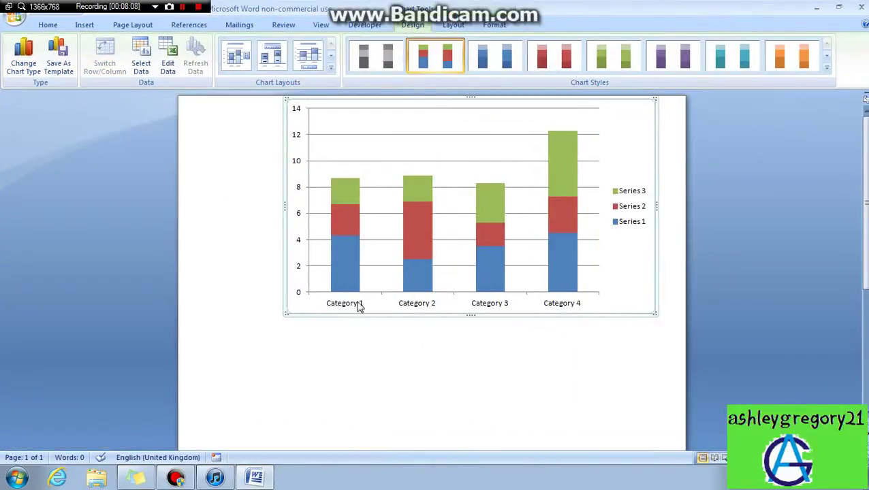
- Select the whole stacked column chart and delete it from the page
left_click(360, 306)
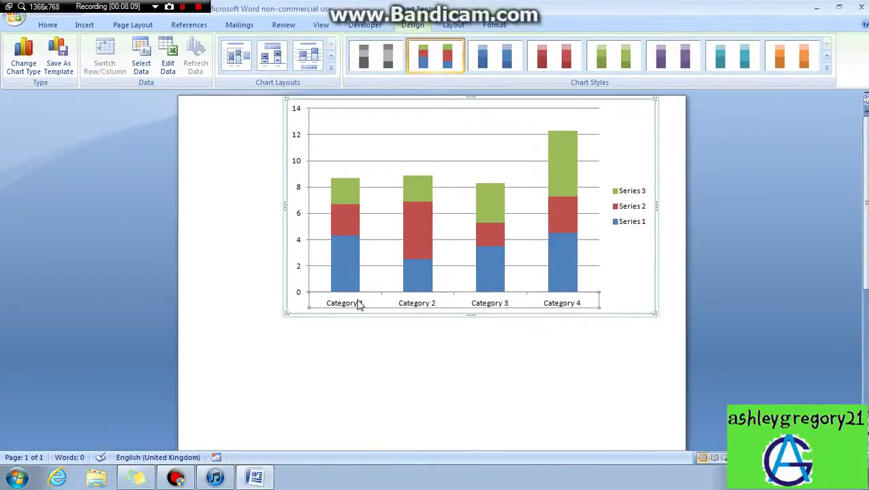
left_click(444, 171)
key("Delete")
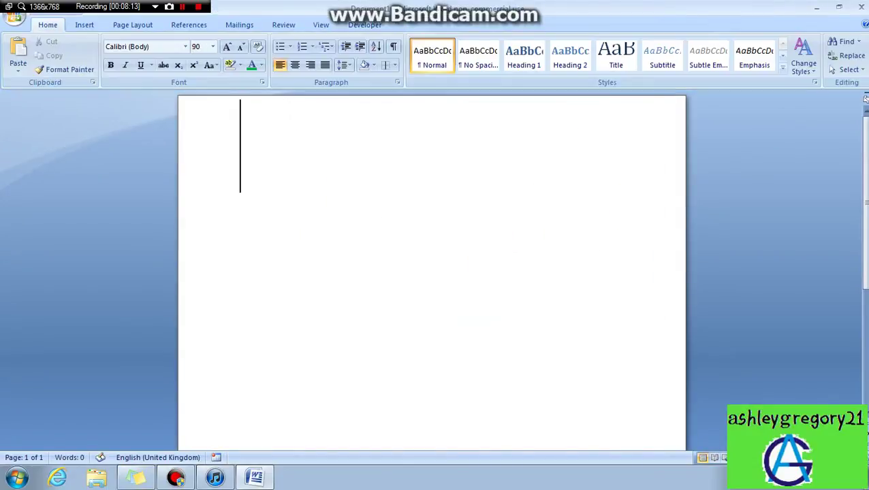
- Insert a hyperlink to the file "Please return form.docx" from the Safe Havens folder
left_click(84, 24)
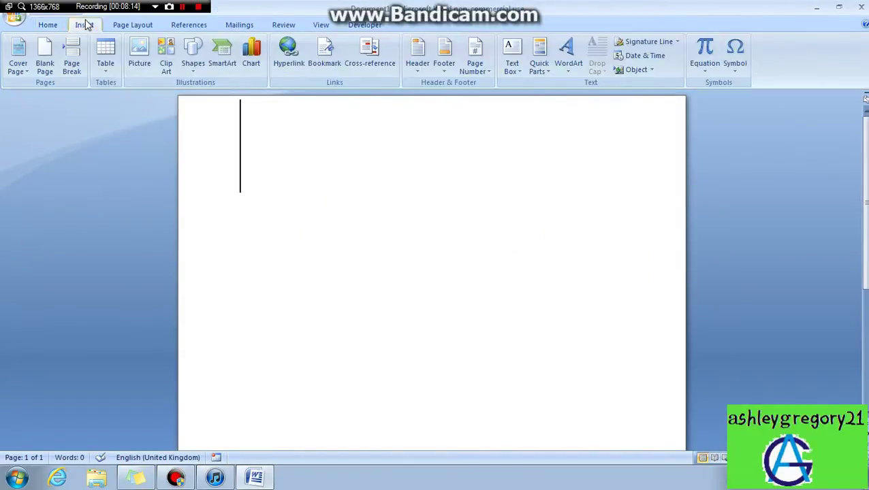
left_click(305, 61)
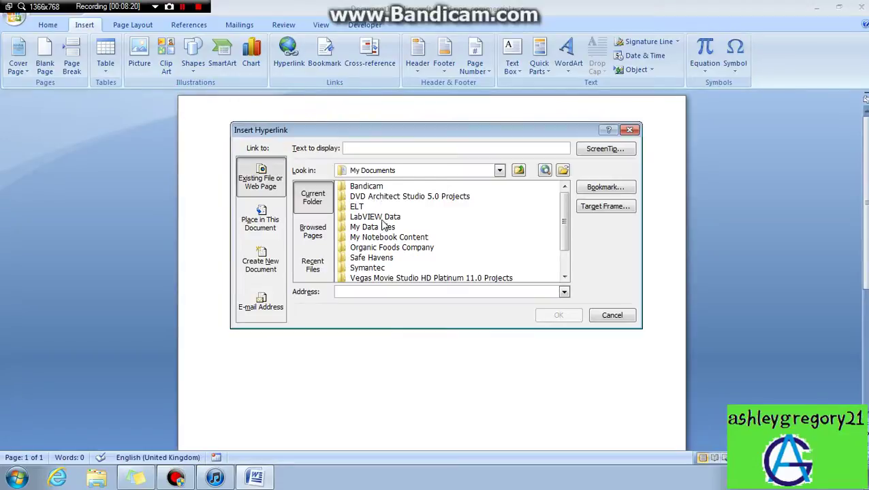
scroll(390, 256, "down", 1)
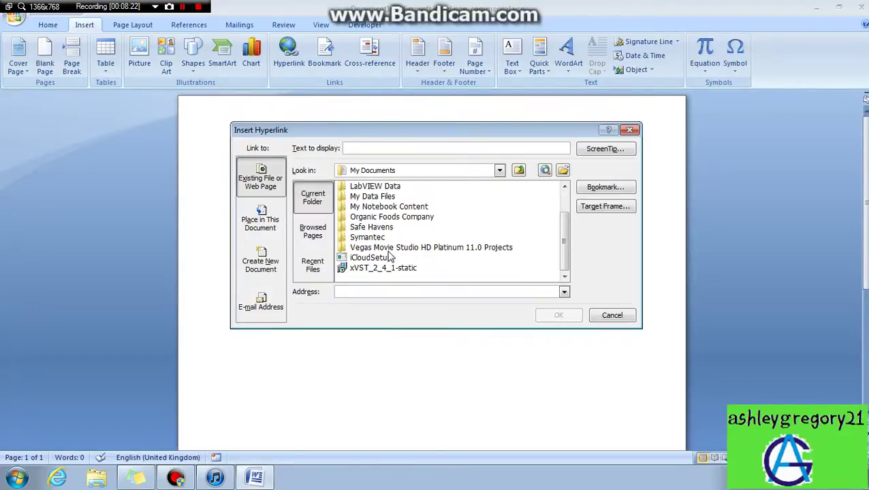
double_click(379, 228)
double_click(402, 206)
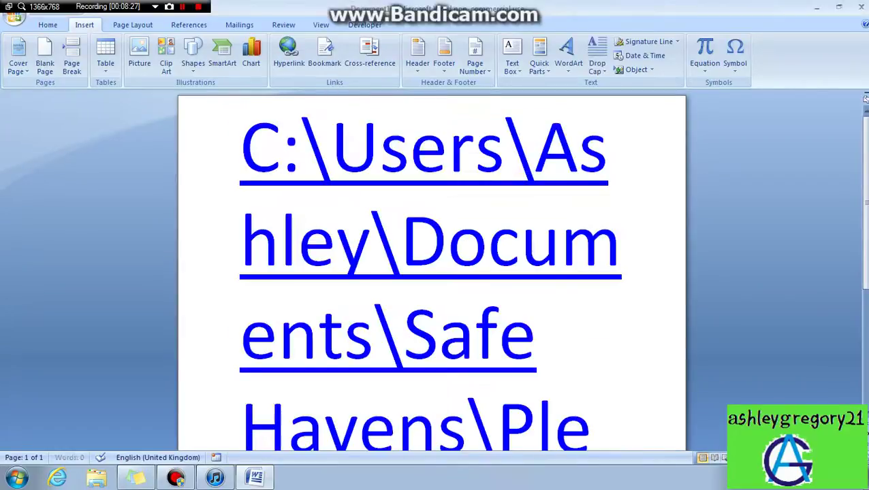
scroll(469, 234, "down", 2)
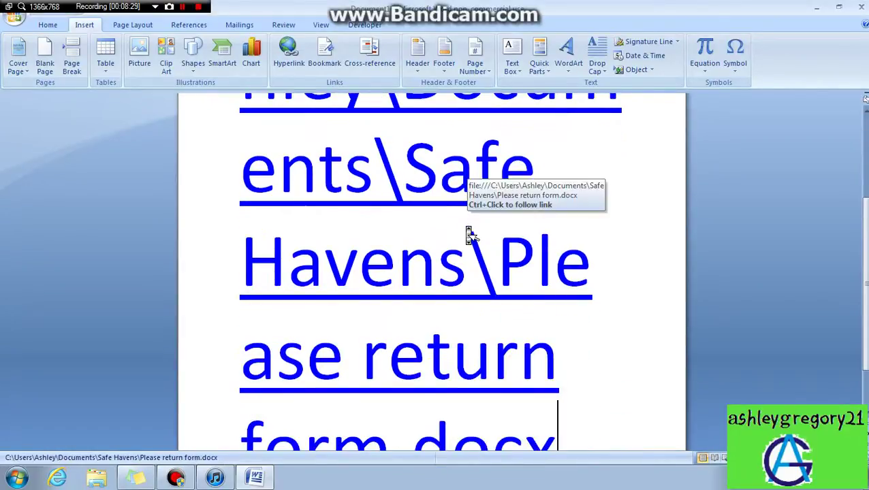
- Select all of the hyperlink text on the page and delete it
scroll(468, 234, "down", 1)
key("ctrl+a")
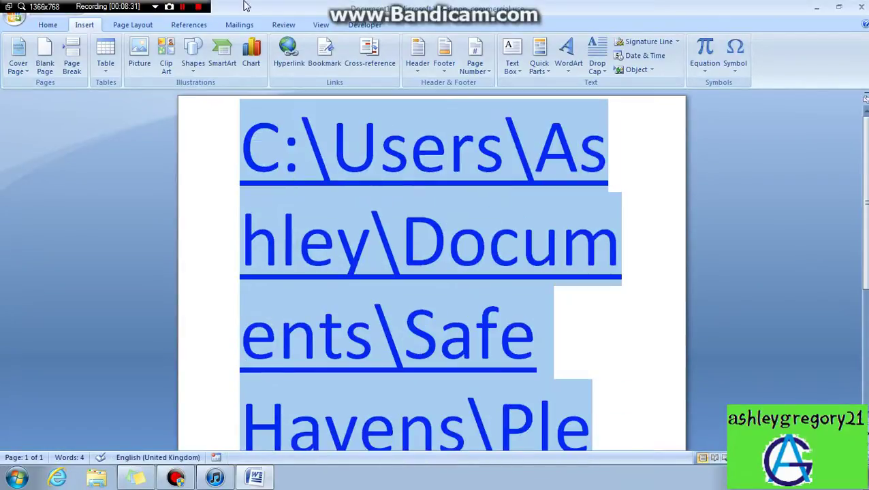
key("Delete")
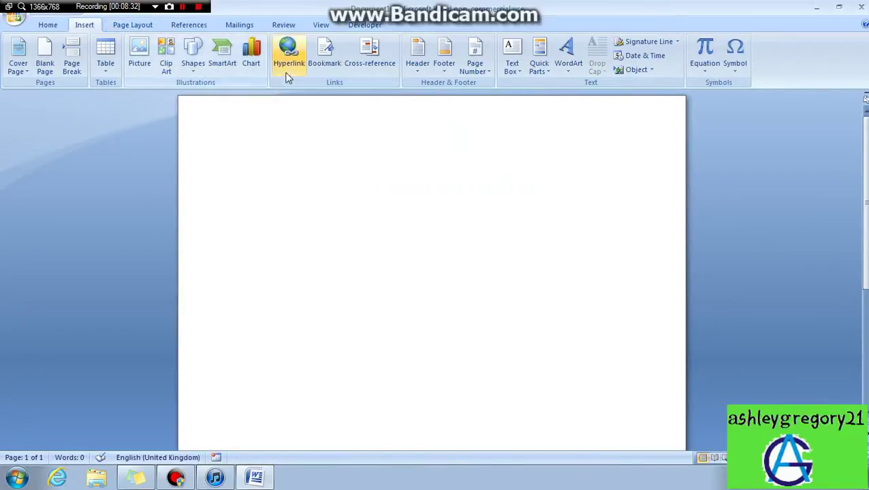
- View the Bookmark dialog and the built-in header gallery, closing both without inserting anything
left_click(325, 60)
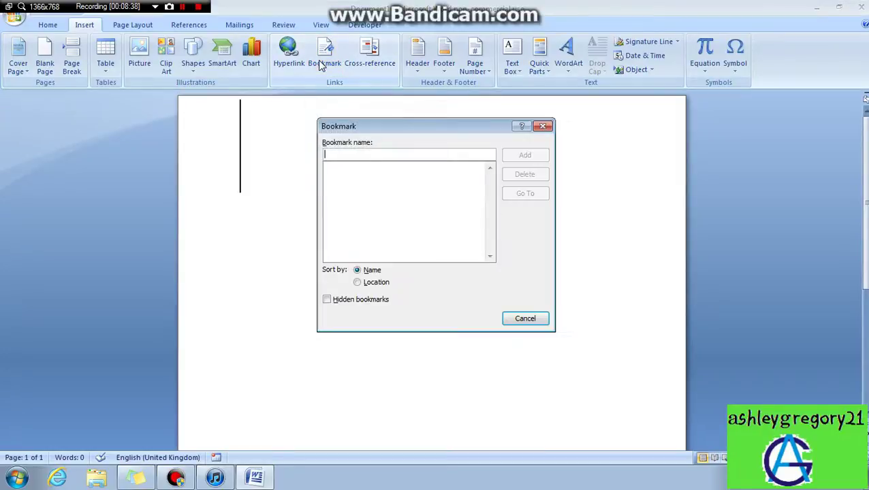
left_click(543, 128)
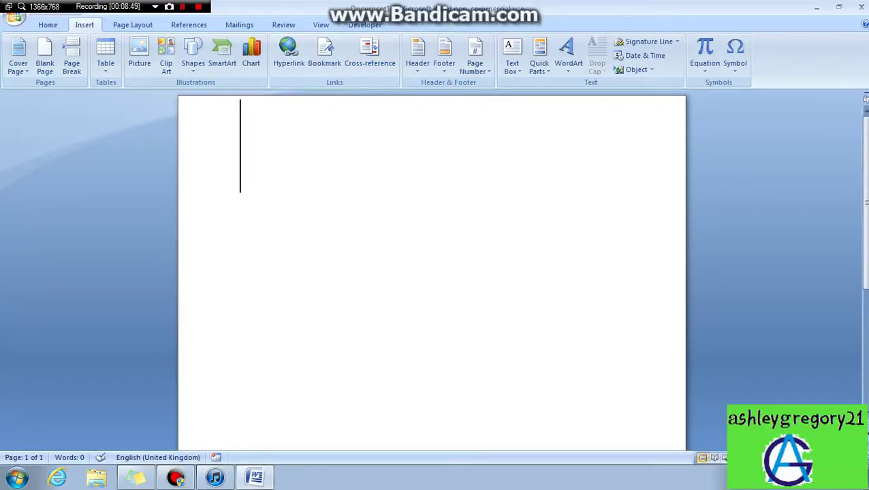
left_click(419, 75)
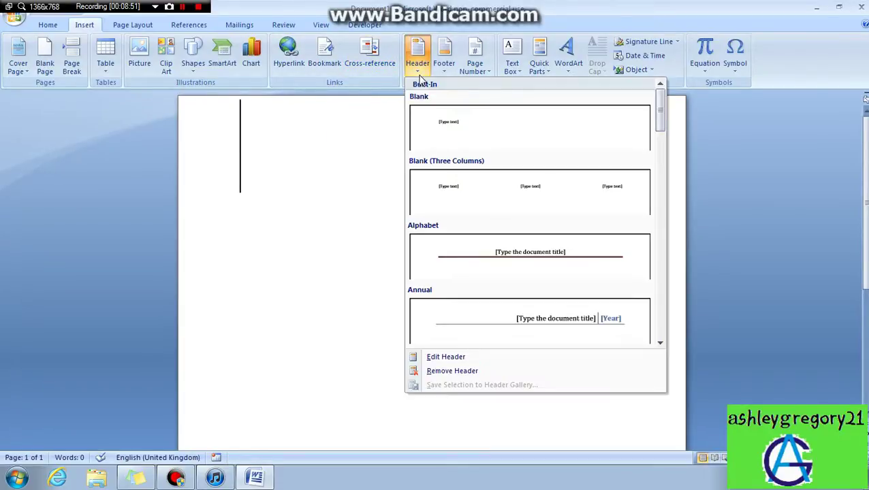
left_click(328, 166)
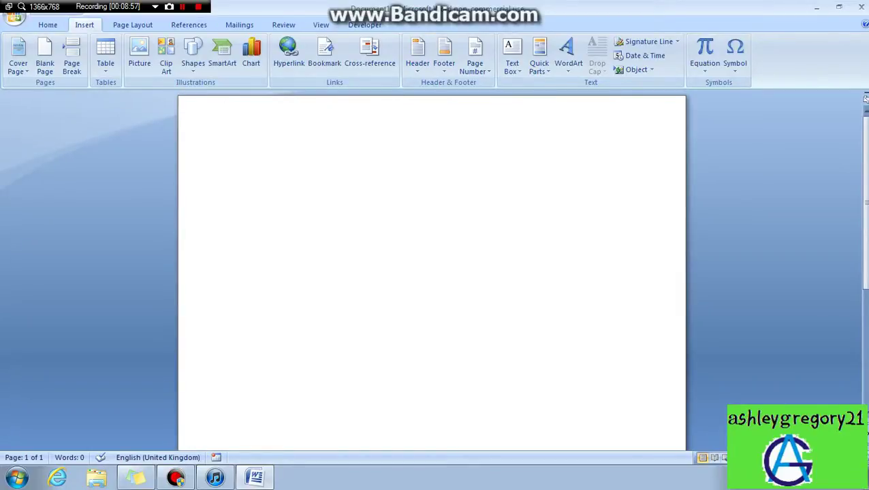
- Insert the built-in Blank header, try to delete its placeholder text, and leave header editing
left_click(417, 70)
left_click(455, 130)
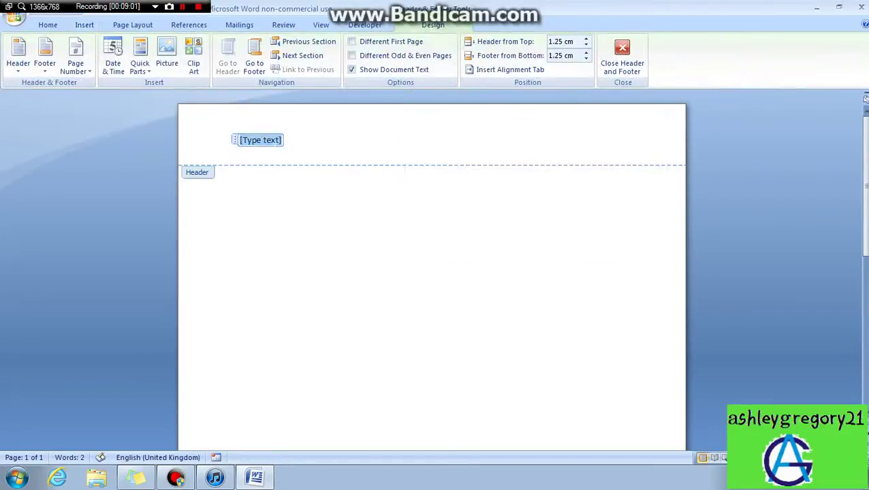
key("Delete")
left_click(622, 55)
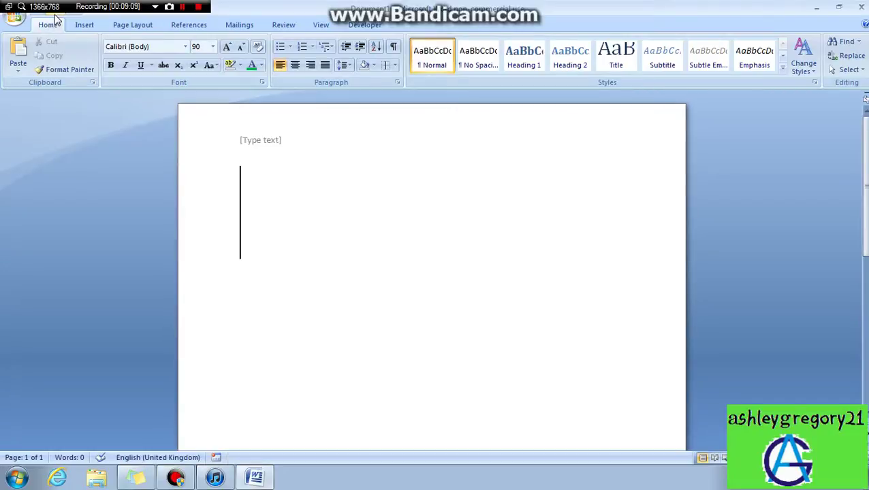
- Undo the Blank header insertion and delete the restored hyperlink text, leaving header editing closed
key("ctrl+z")
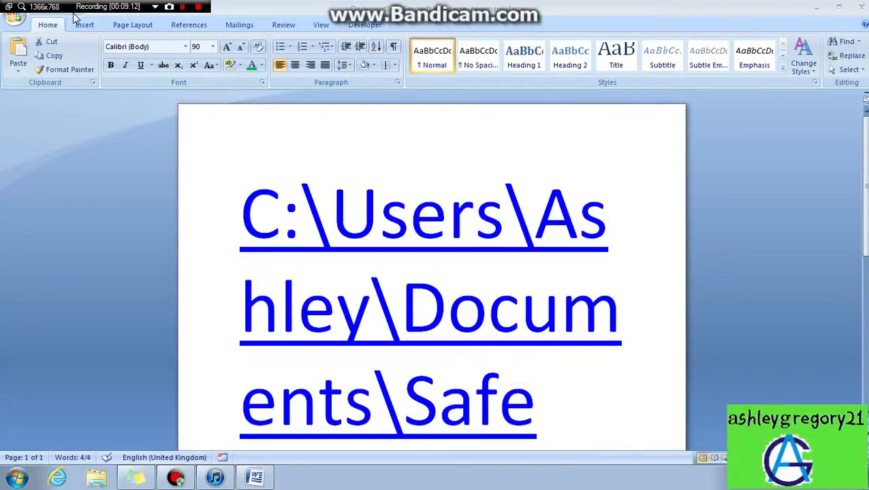
key("Delete")
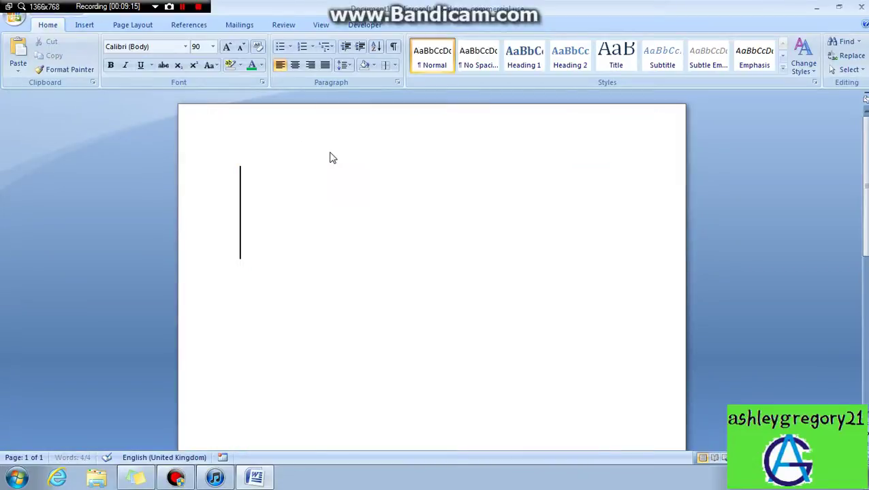
double_click(258, 138)
left_click(622, 68)
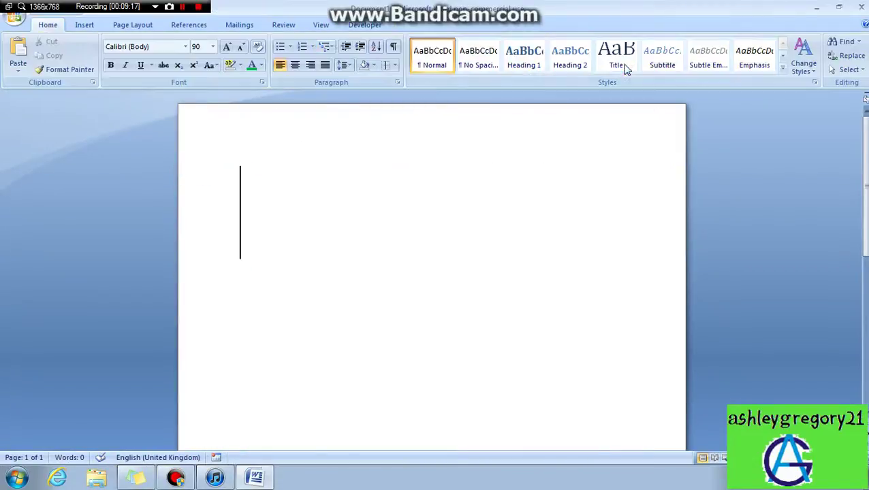
- Insert the built-in Alphabet footer at the bottom of the page
left_click(86, 25)
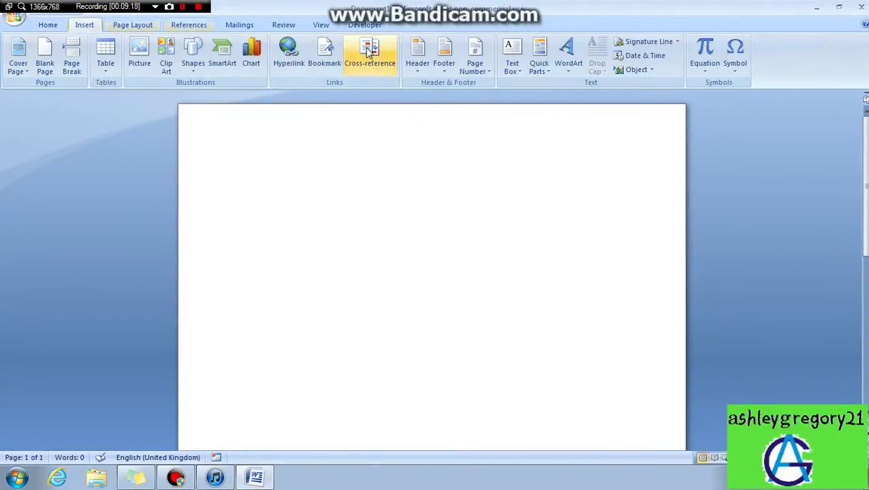
left_click(444, 54)
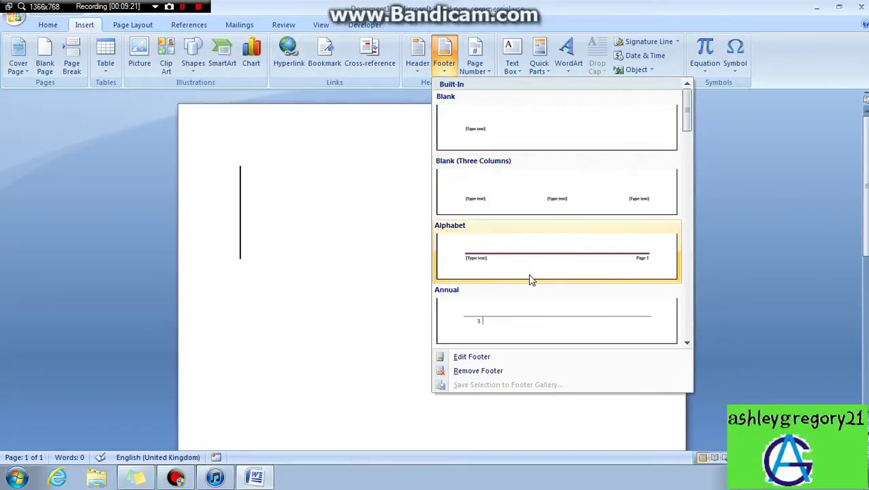
left_click(578, 252)
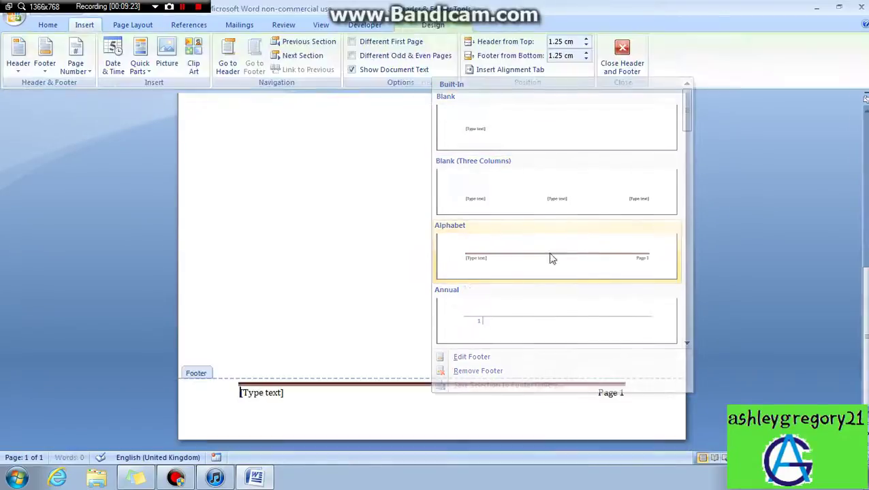
- Replace the footer's placeholder with the channel's username and a second line reading "Youtube account", and close footer editing
left_click(279, 393)
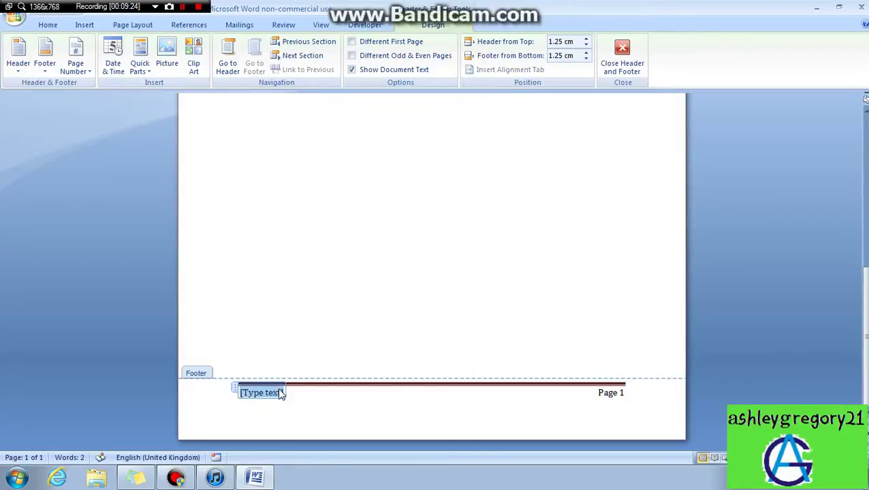
type("Ashleygre")
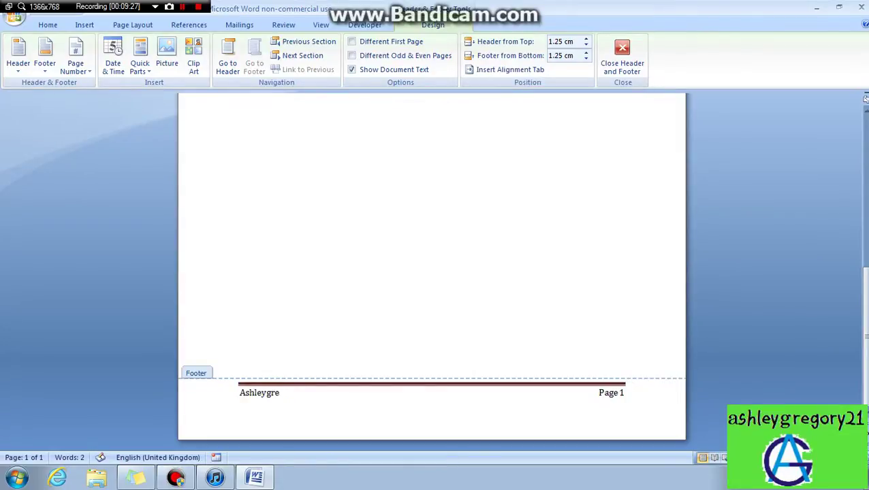
type("gory21")
key("Return")
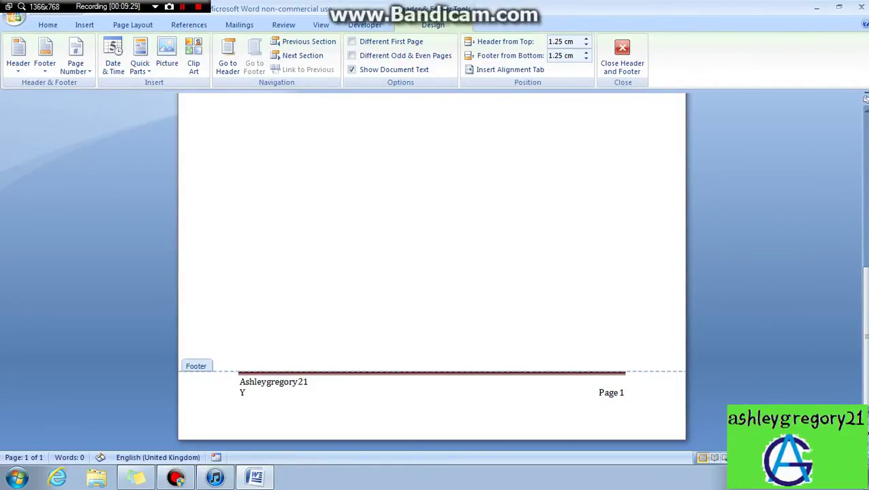
type("Youtube account")
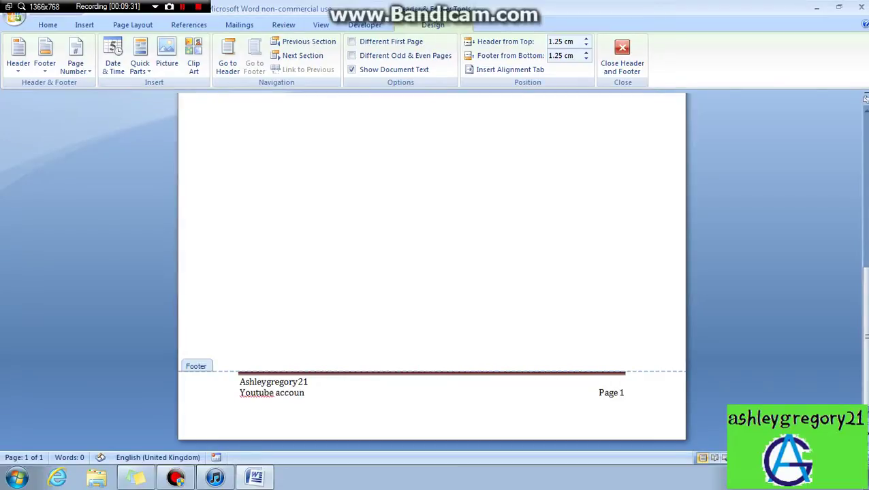
left_click(622, 58)
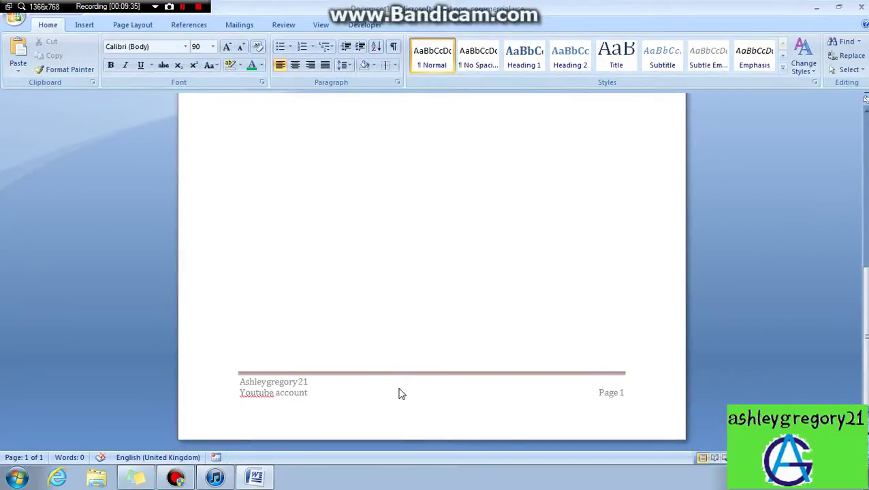
double_click(401, 394)
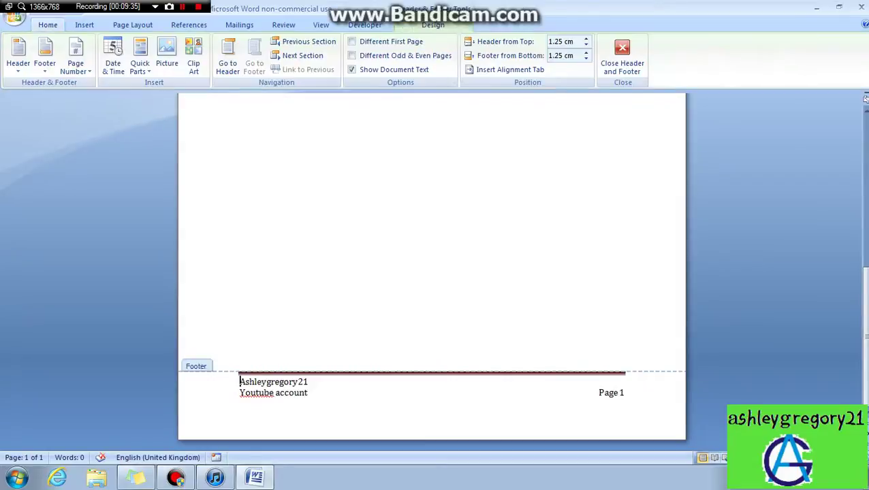
left_click(622, 57)
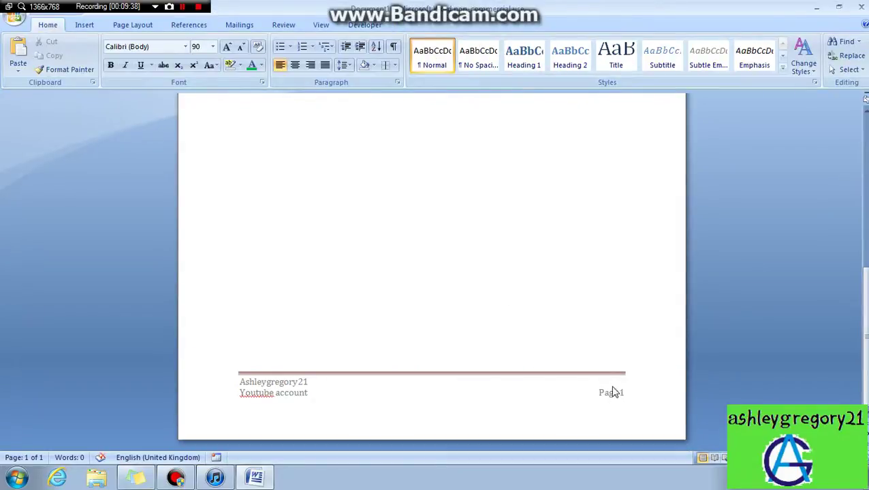
- Insert a blank page into the document and view the footer on page 2
left_click(85, 30)
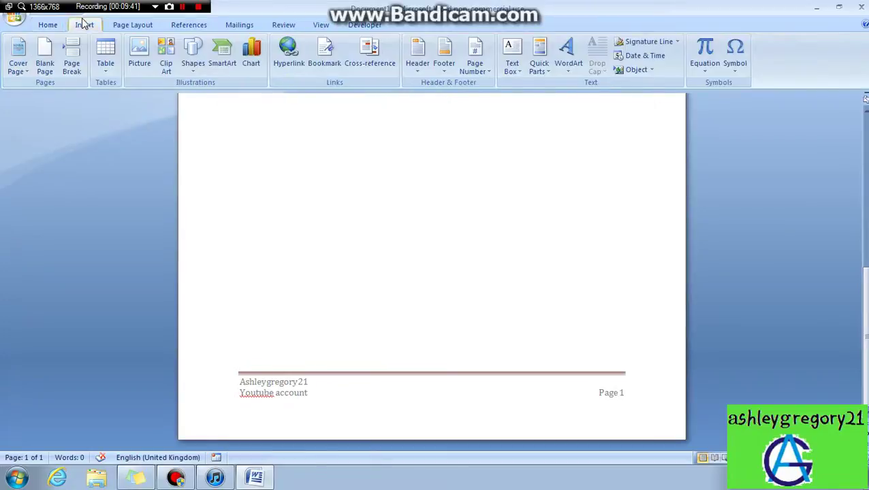
left_click(45, 68)
scroll(250, 194, "down", 6)
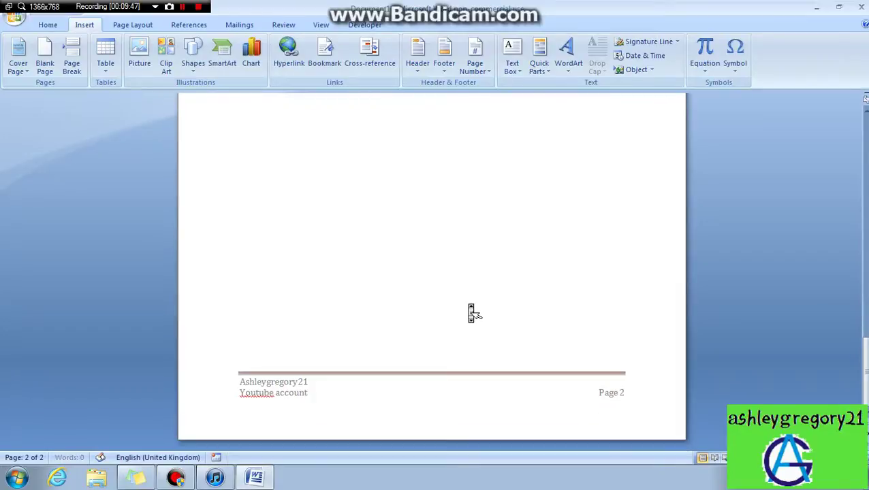
- Delete the entire footer content on page 2, including its page number, and return to the document body
double_click(528, 419)
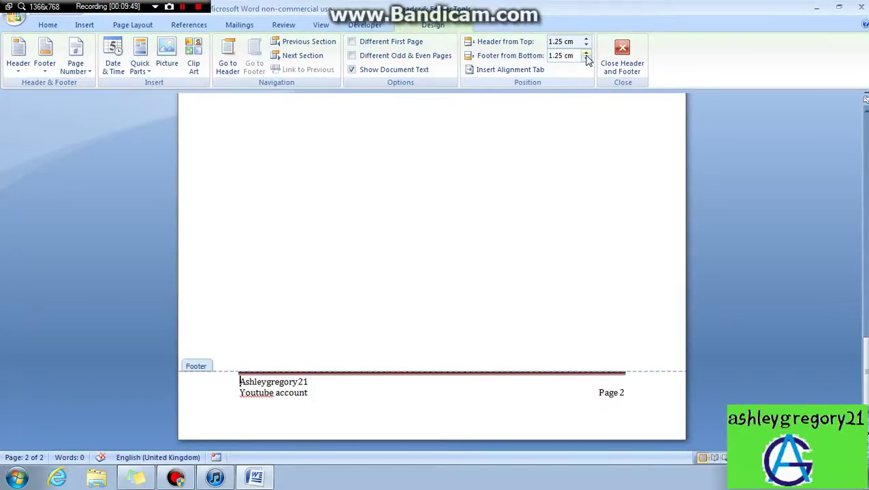
left_click_drag(630, 394, 186, 349)
key("Delete")
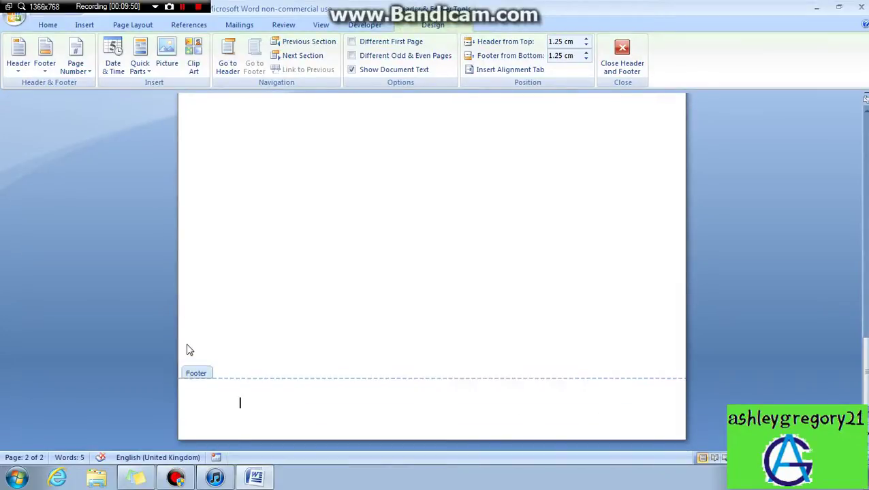
double_click(497, 223)
- Insert a Plain Number 1 page number at the top of the pages
left_click(82, 27)
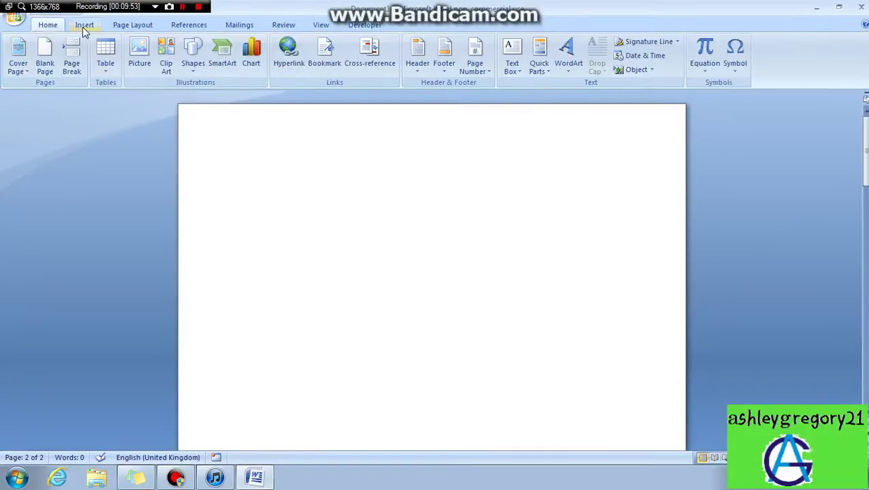
left_click(485, 77)
mouse_move(498, 85)
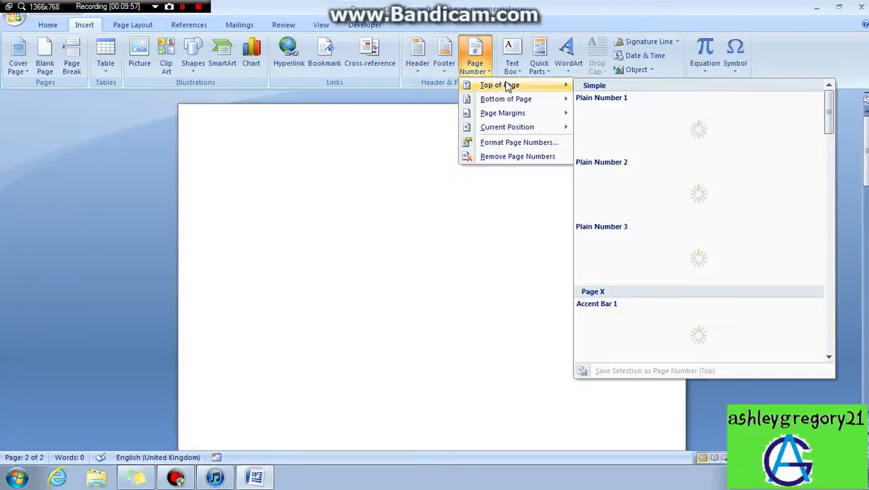
left_click(661, 139)
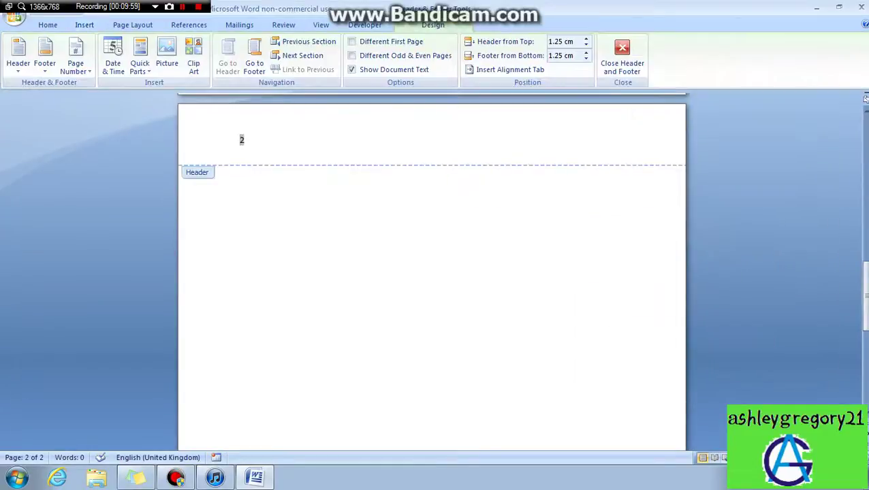